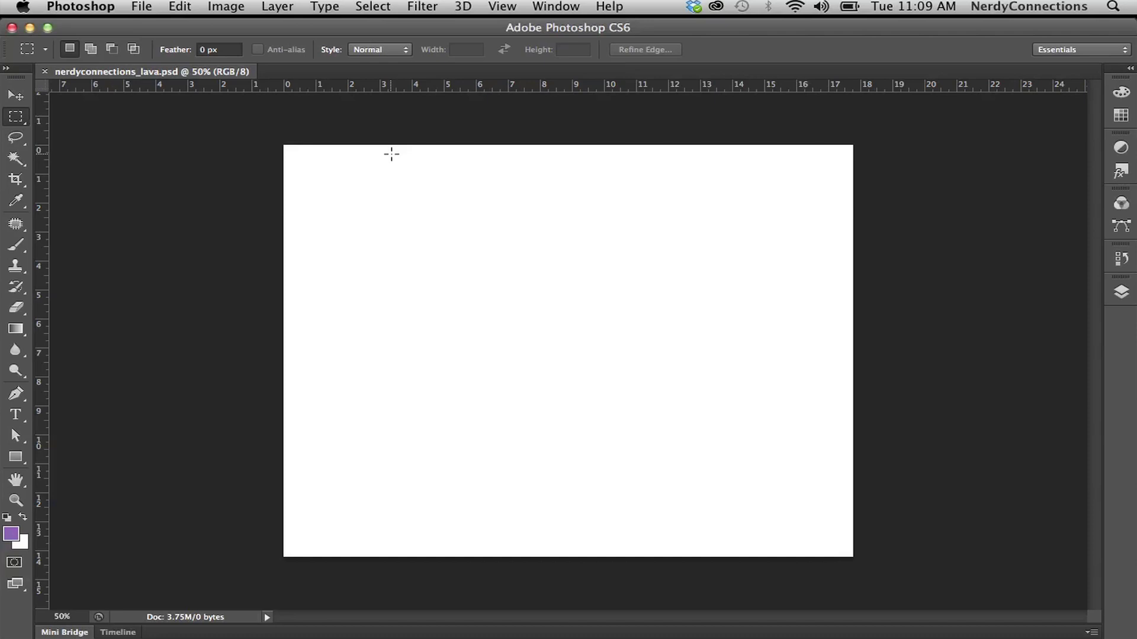
Open the Image menu to reach the size settings for the blank canvas
{"action": "left_click", "coordinate": [215, 6]}
Confirm the canvas is 1280 × 1024 pixels at 72 ppi and close Image Size unchanged
{"action": "left_click", "coordinate": [253, 149]}
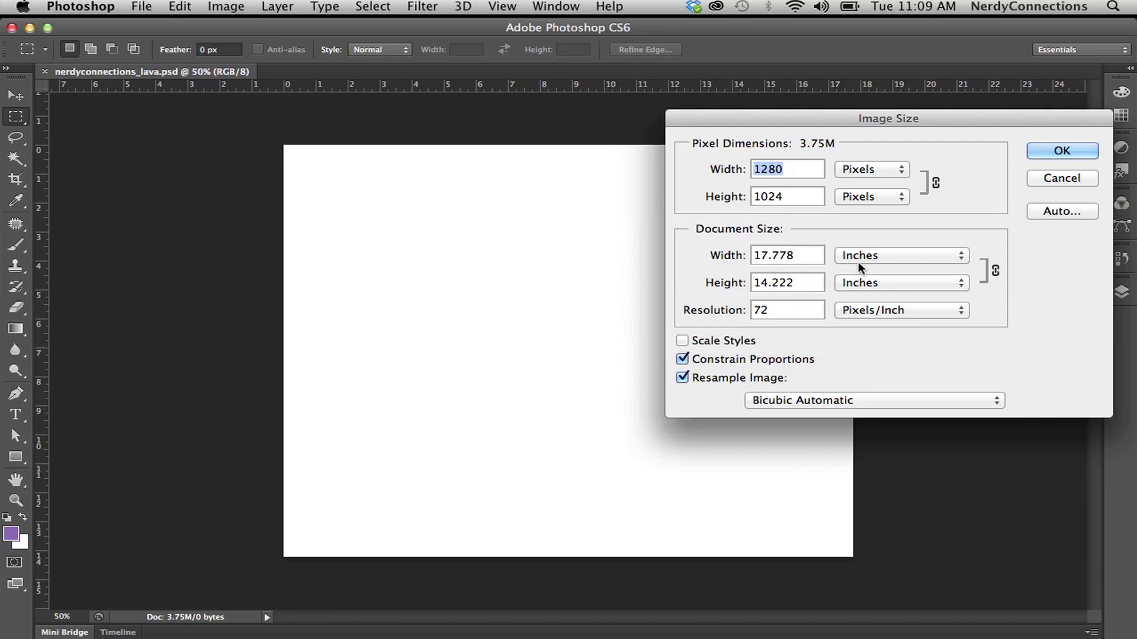
{"action": "left_click", "coordinate": [1063, 153]}
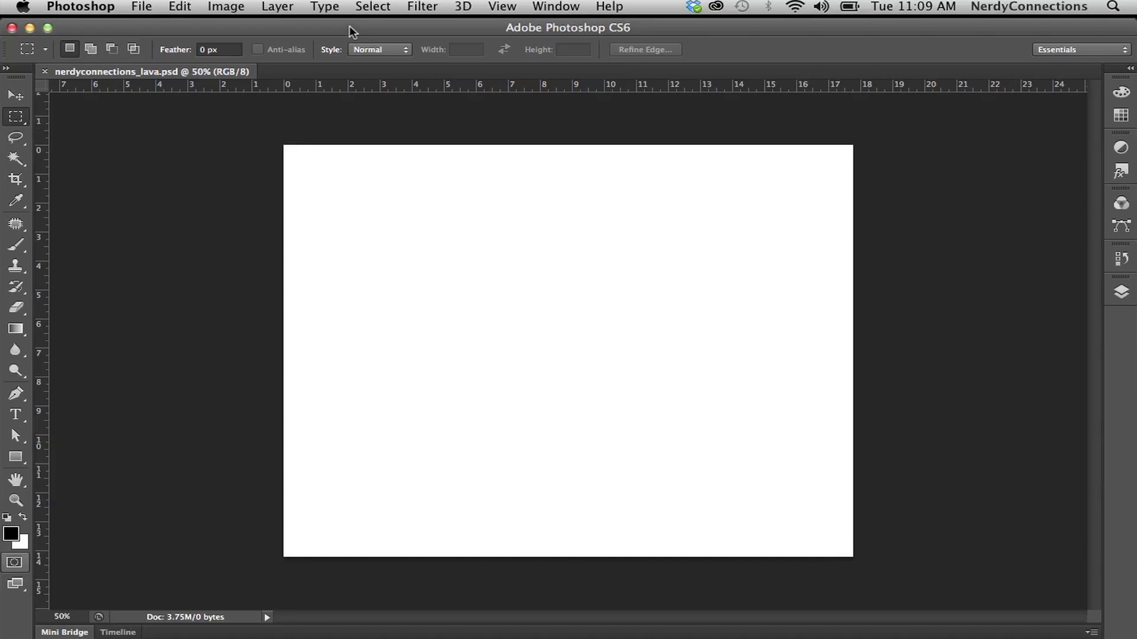
Render Clouds on the white canvas, then re-apply Clouds twice for a new pattern
{"action": "left_click", "coordinate": [374, 6]}
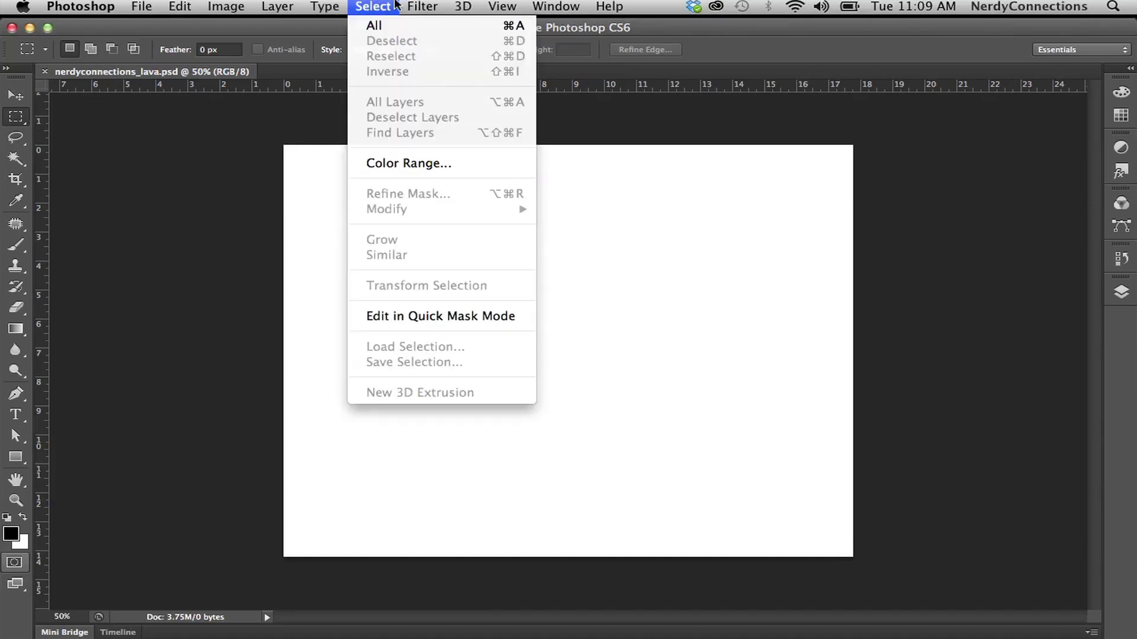
{"action": "mouse_move", "coordinate": [424, 5]}
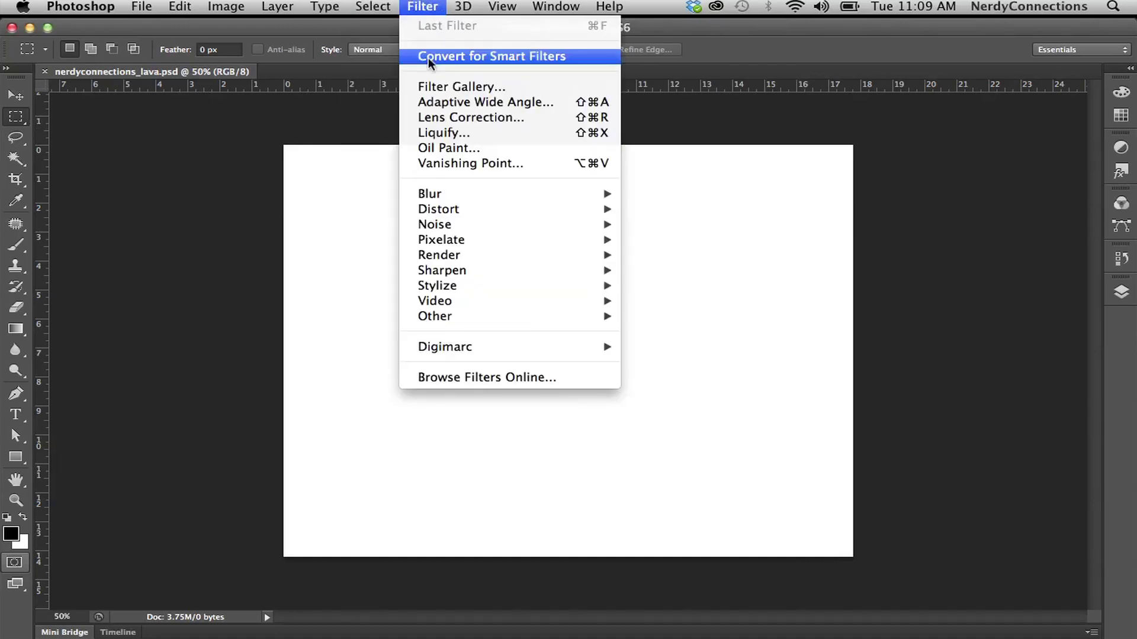
{"action": "mouse_move", "coordinate": [470, 255]}
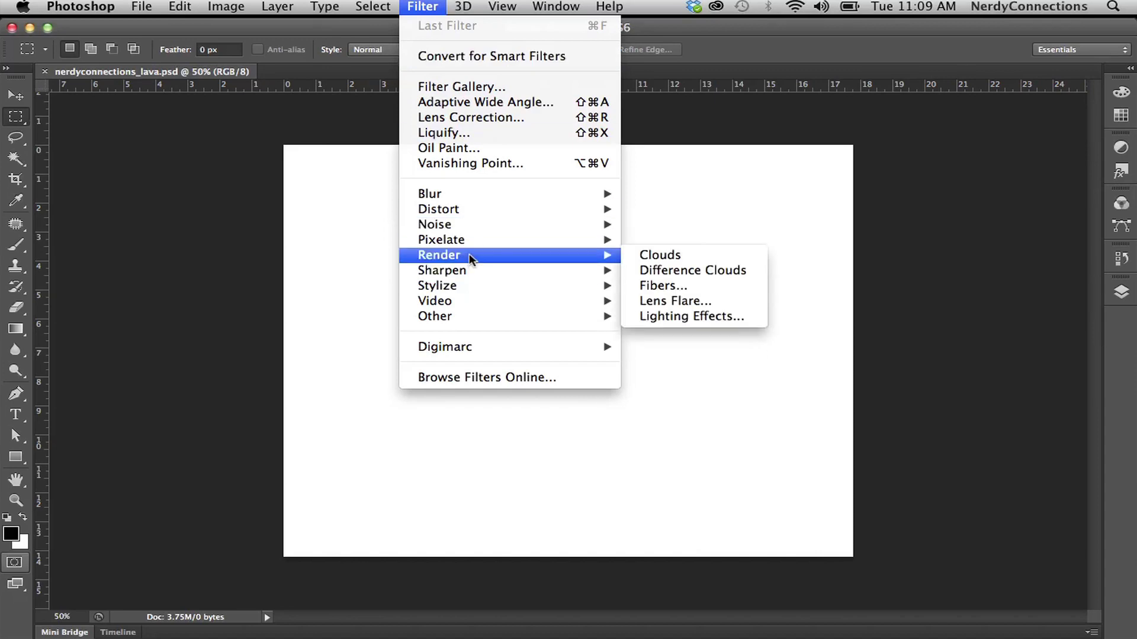
{"action": "left_click", "coordinate": [664, 255]}
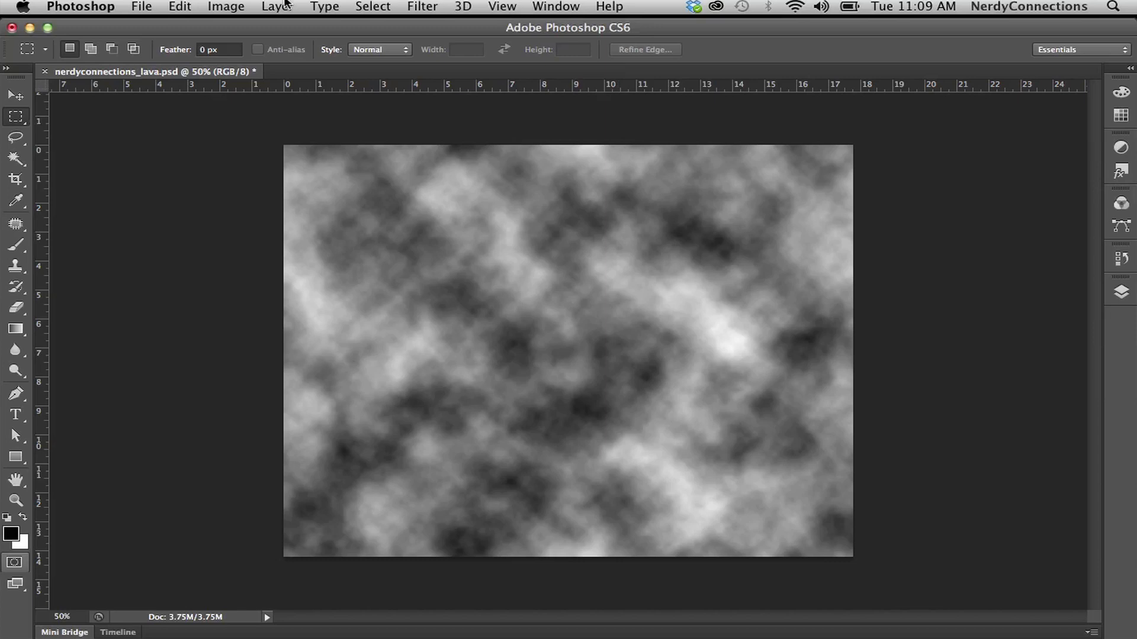
{"action": "left_click", "coordinate": [404, 6]}
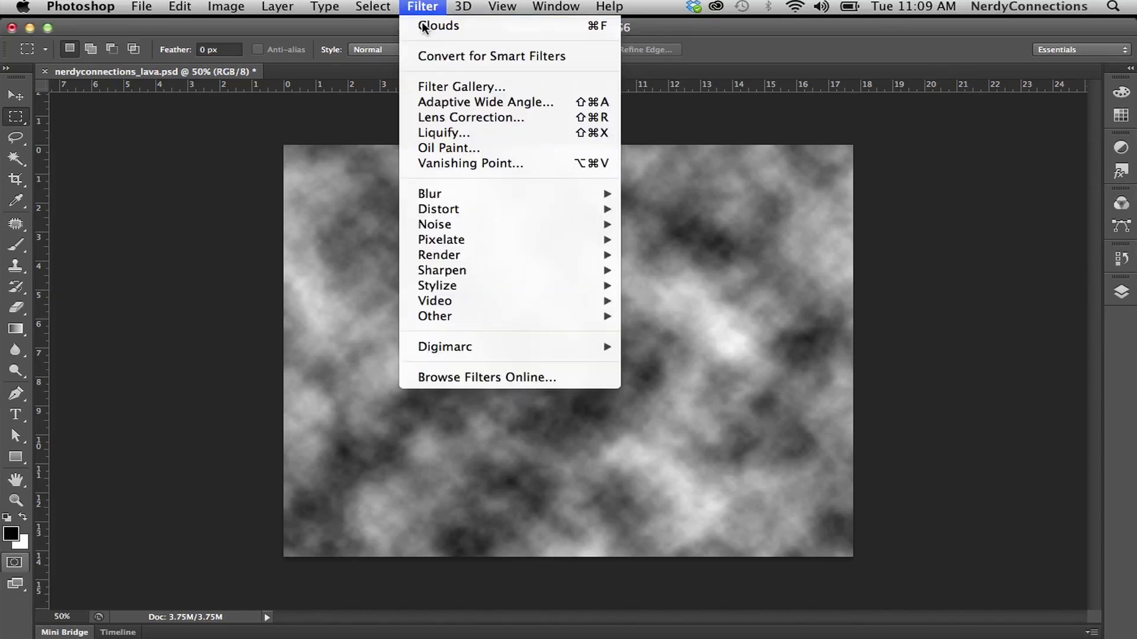
{"action": "left_click", "coordinate": [424, 26]}
{"action": "left_click", "coordinate": [434, 6]}
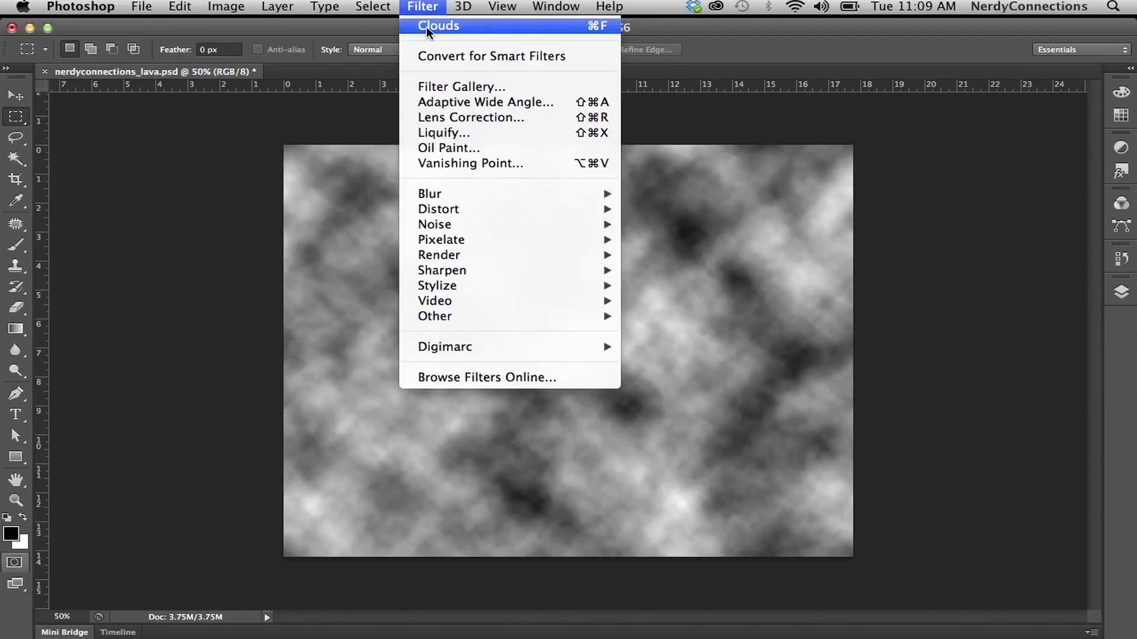
{"action": "left_click", "coordinate": [427, 26]}
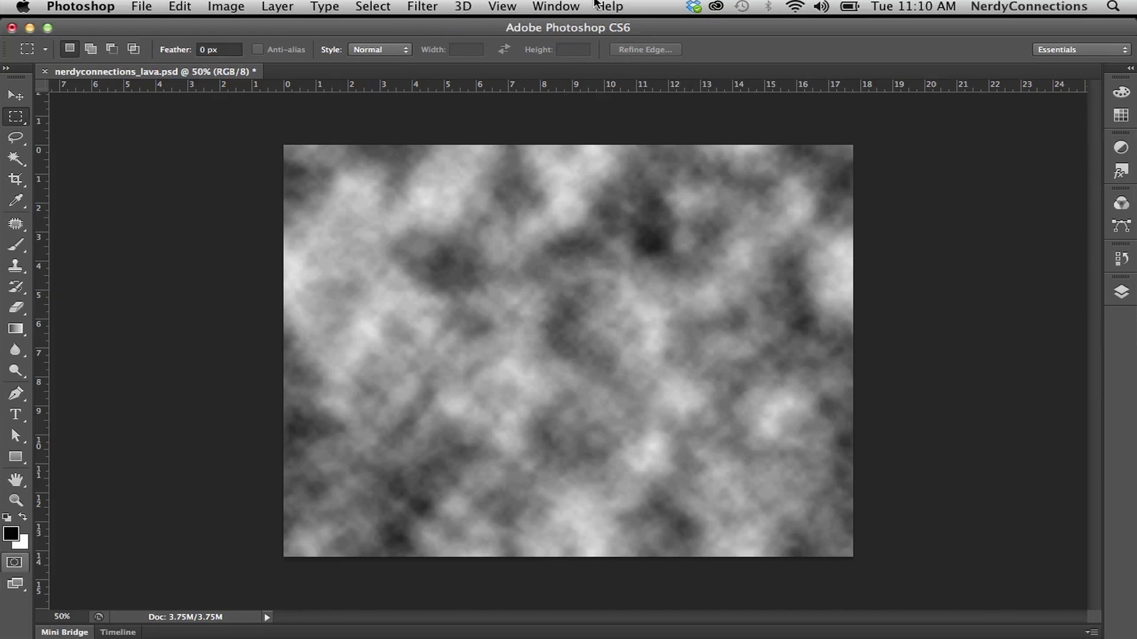
Show the Layers panel and duplicate the clouds Background layer as Background copy
{"action": "left_click", "coordinate": [563, 6]}
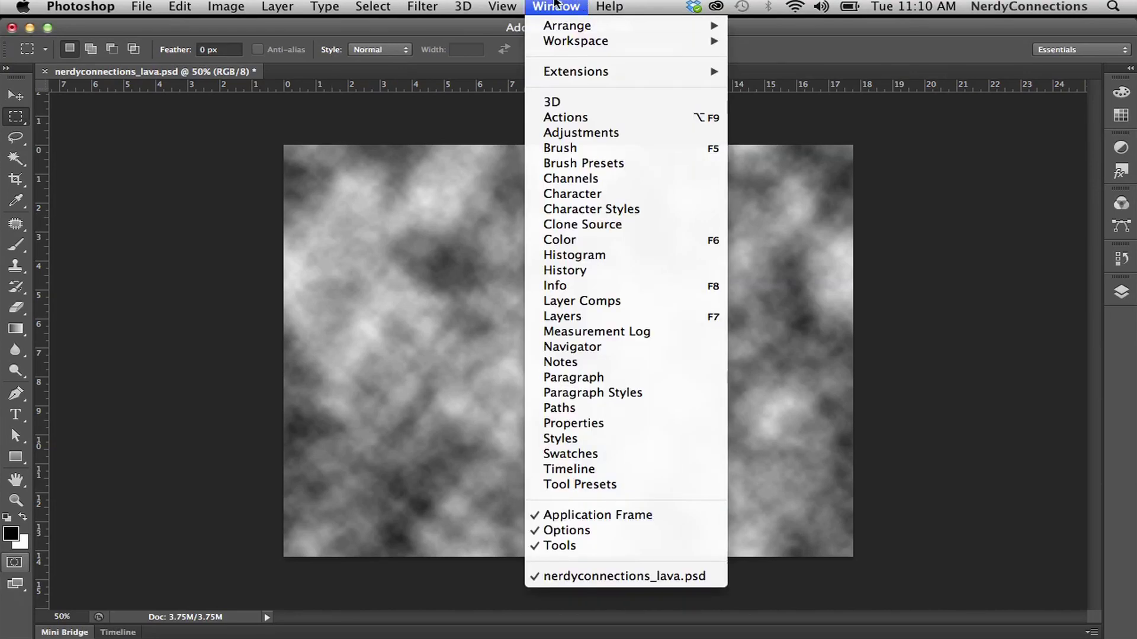
{"action": "left_click", "coordinate": [606, 316]}
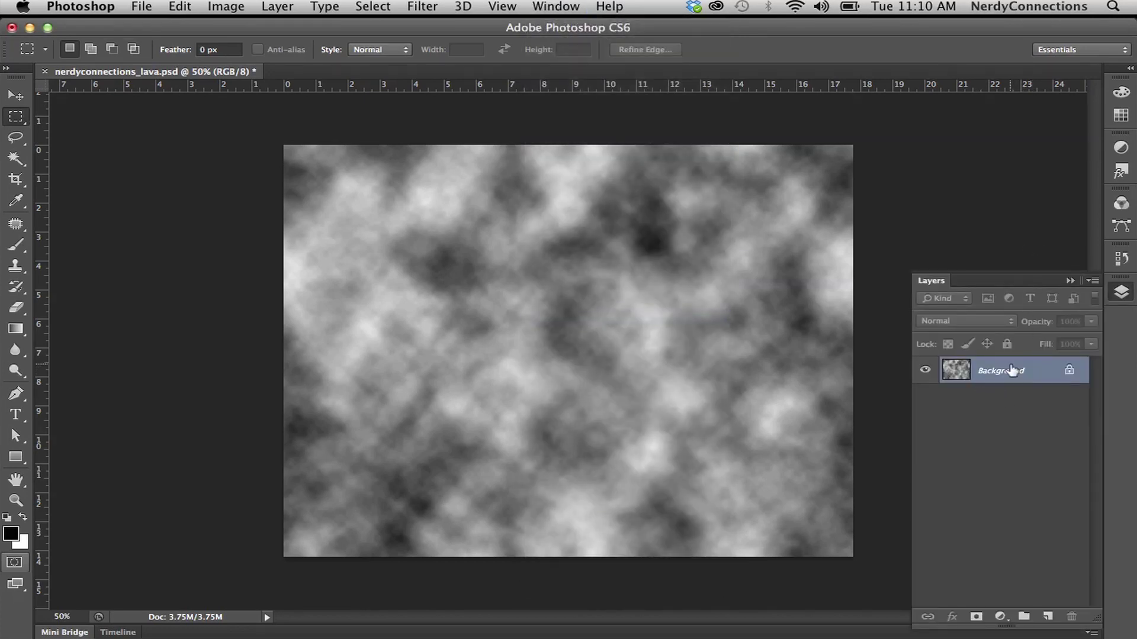
{"action": "left_click_drag", "start_coordinate": [1000, 375], "coordinate": [1045, 618]}
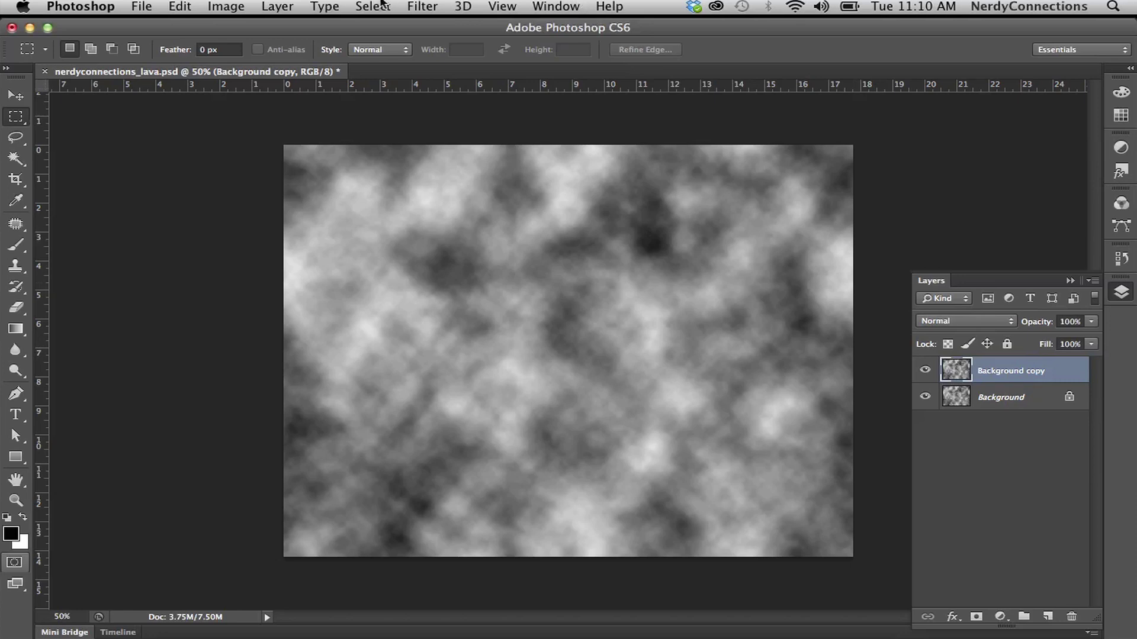
{"action": "left_click", "coordinate": [415, 6]}
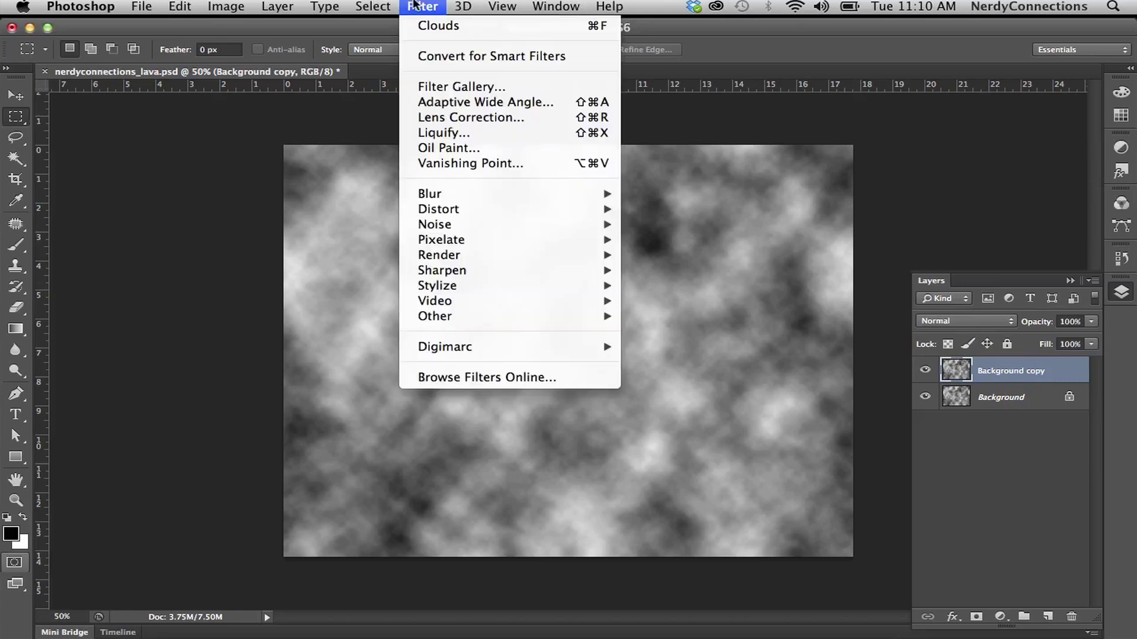
Apply Artistic > Plastic Wrap at Highlight Strength 16, Detail 10, Smoothness 7 to Background copy
{"action": "left_click", "coordinate": [445, 87]}
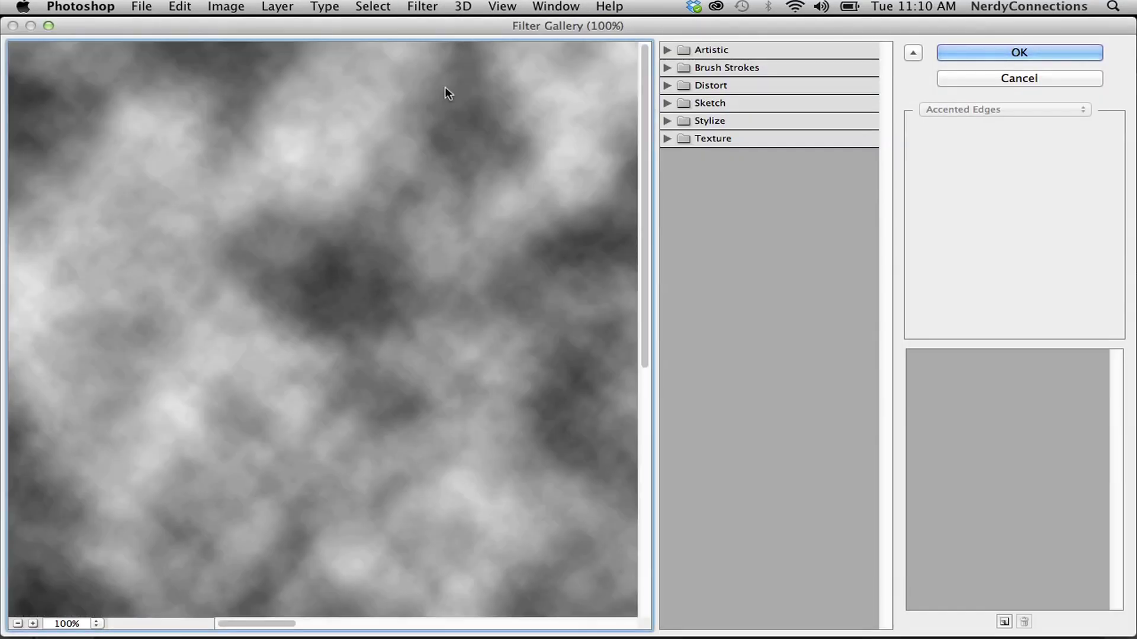
{"action": "left_click", "coordinate": [667, 50]}
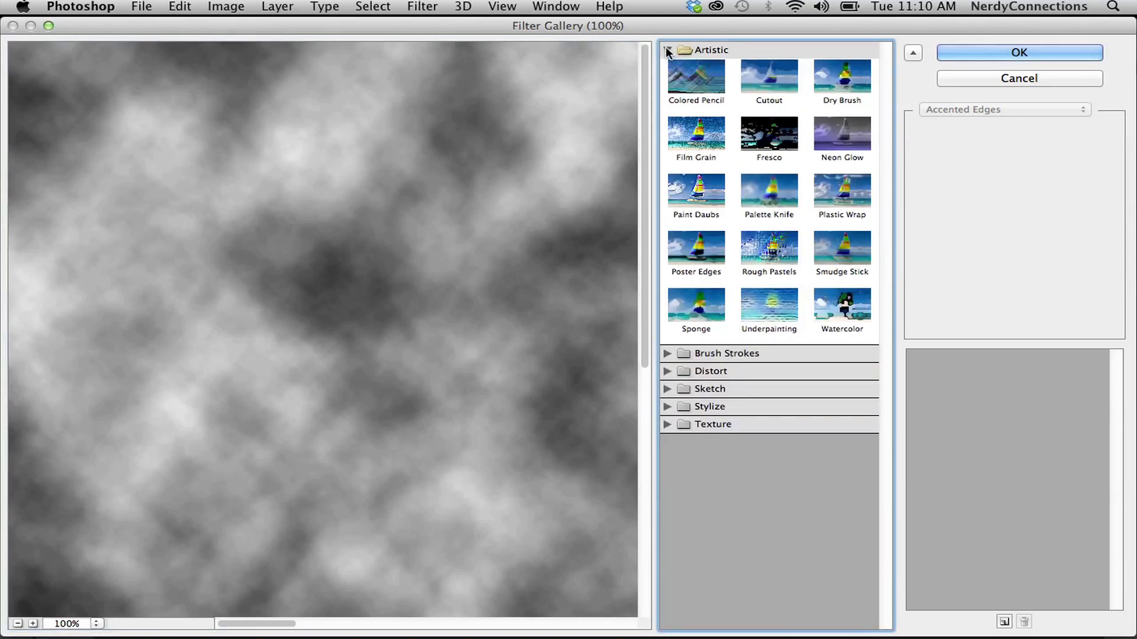
{"action": "left_click", "coordinate": [835, 194]}
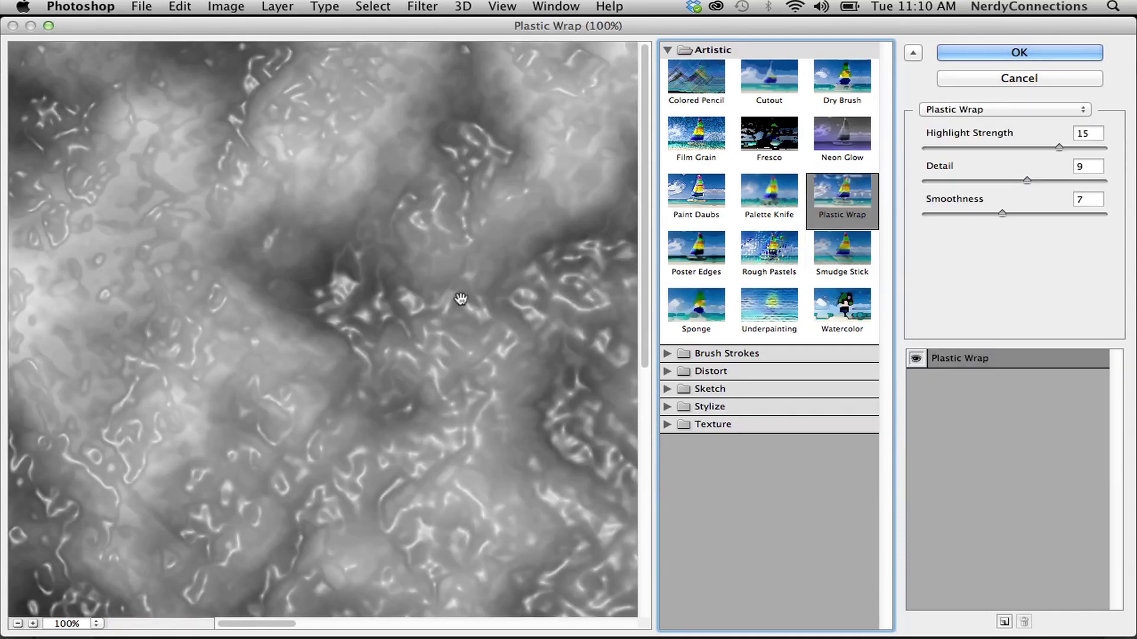
{"action": "mouse_move", "coordinate": [1059, 148]}
{"action": "left_mouse_down"}
{"action": "mouse_move", "coordinate": [1027, 149]}
{"action": "mouse_move", "coordinate": [1061, 153]}
{"action": "left_mouse_up"}
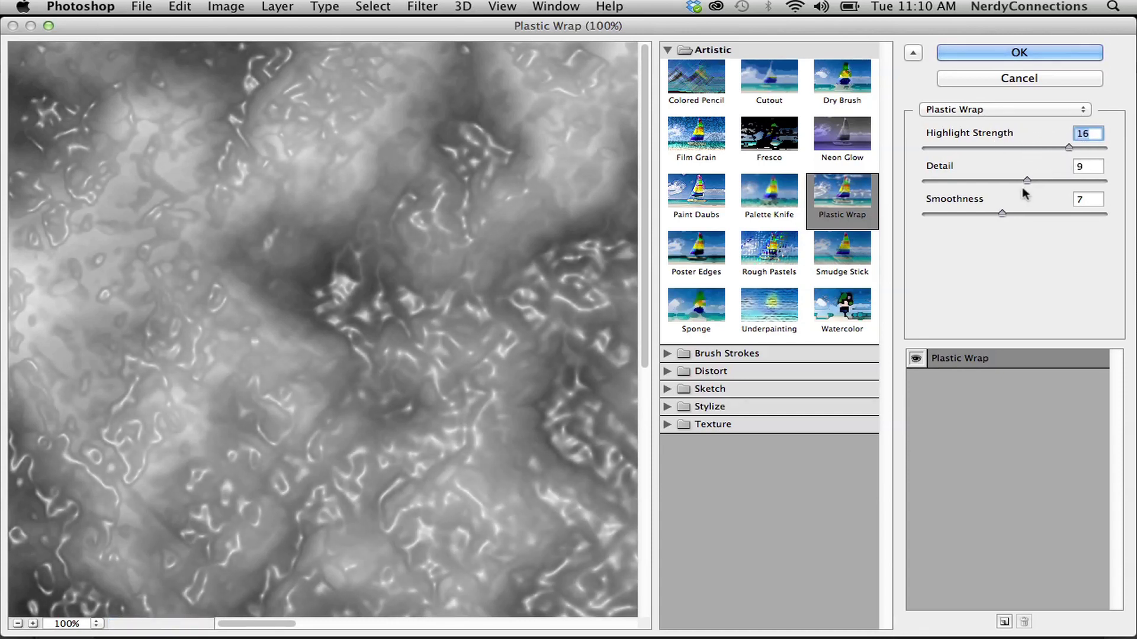
{"action": "mouse_move", "coordinate": [1027, 180]}
{"action": "left_mouse_down"}
{"action": "mouse_move", "coordinate": [963, 180]}
{"action": "mouse_move", "coordinate": [1034, 179]}
{"action": "left_mouse_up"}
{"action": "left_click", "coordinate": [1018, 52]}
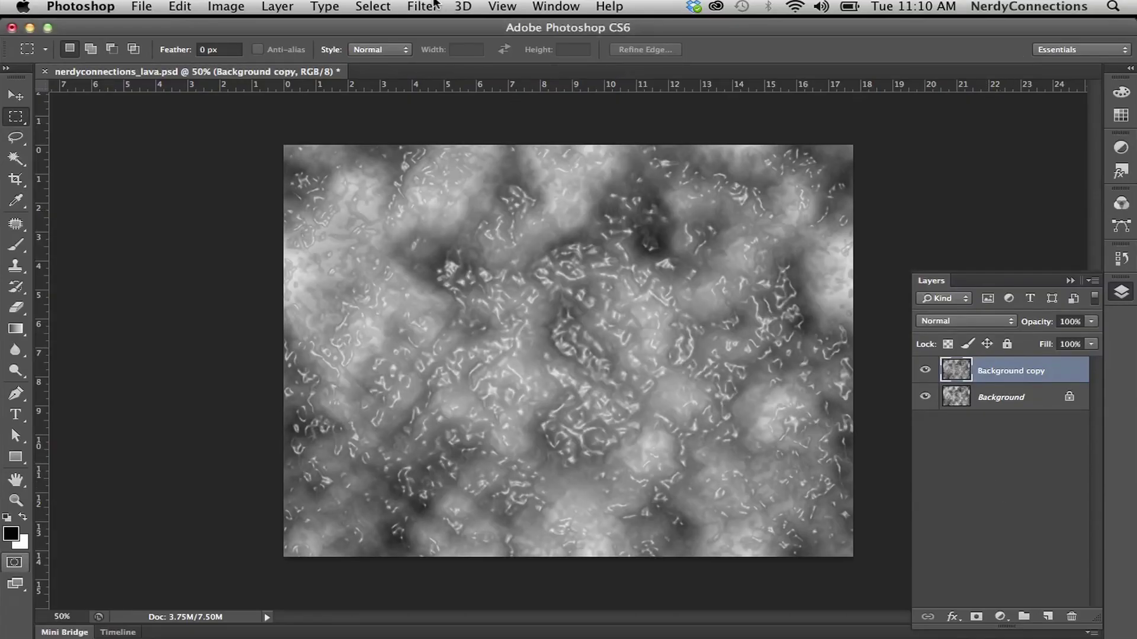
Apply the Sketch > Chrome filter to Background copy with Detail 5 and Smoothness 4
{"action": "left_click", "coordinate": [433, 6]}
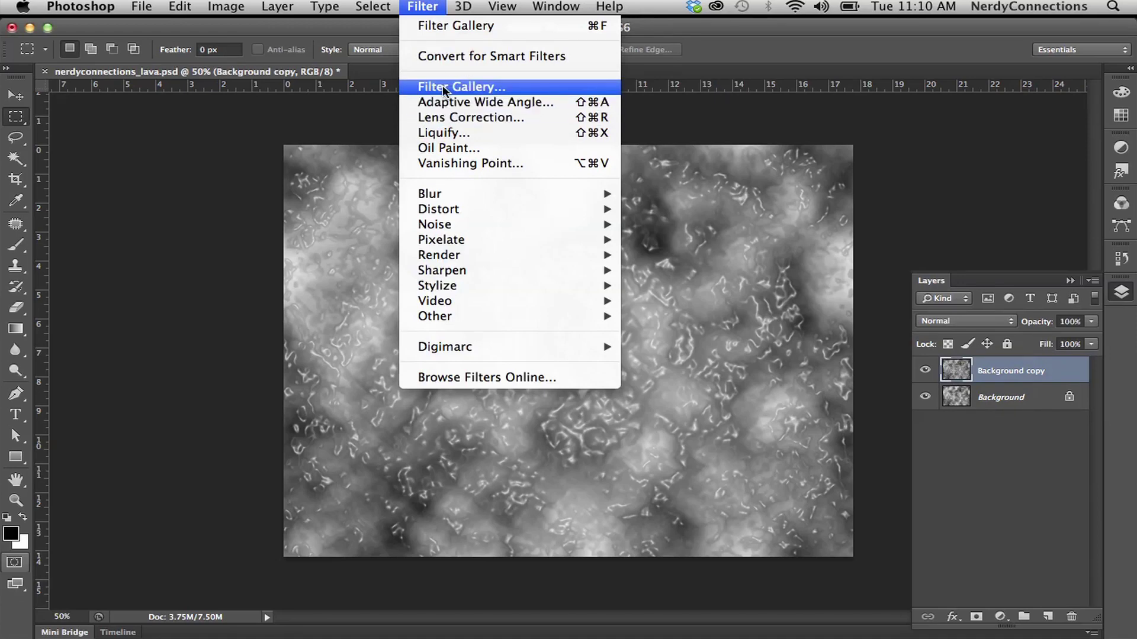
{"action": "left_click", "coordinate": [445, 88]}
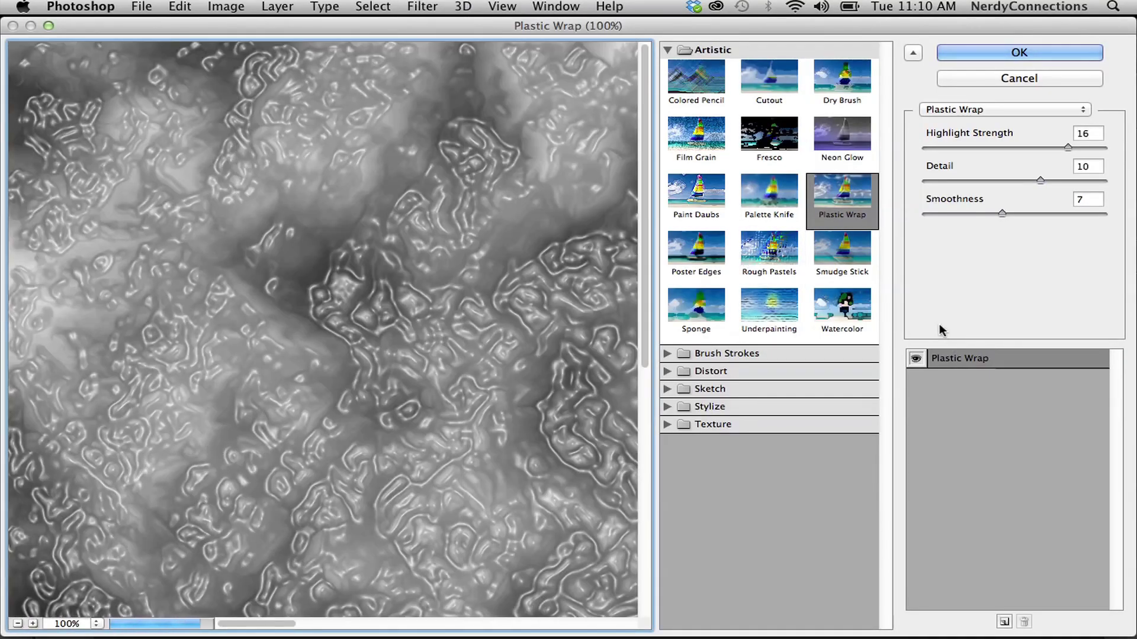
{"action": "left_click", "coordinate": [679, 390]}
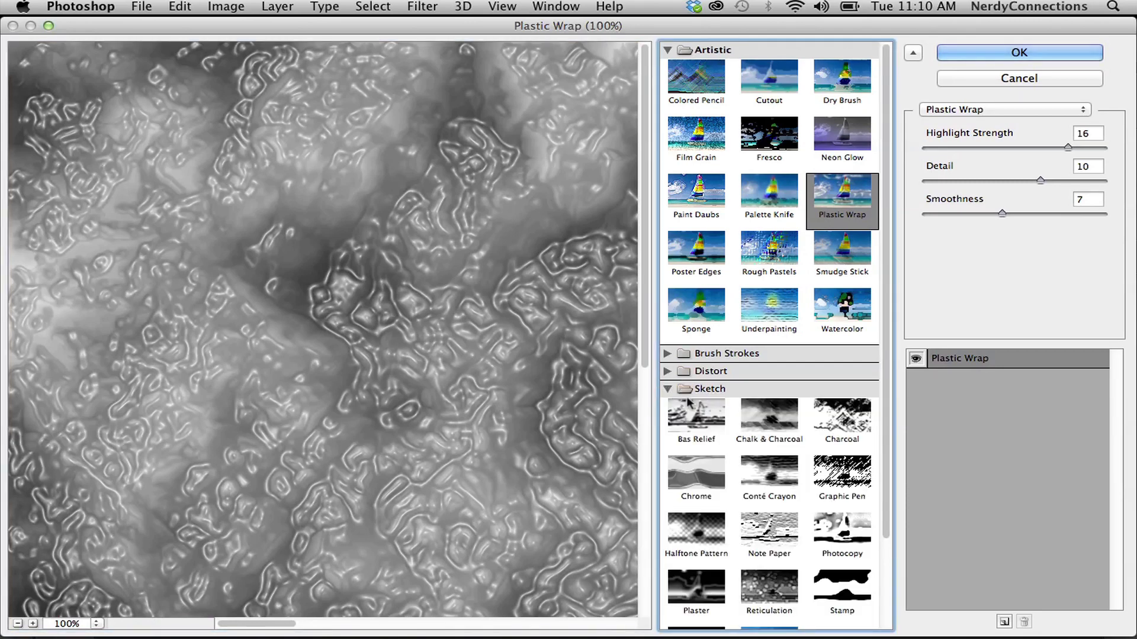
{"action": "left_click", "coordinate": [700, 481]}
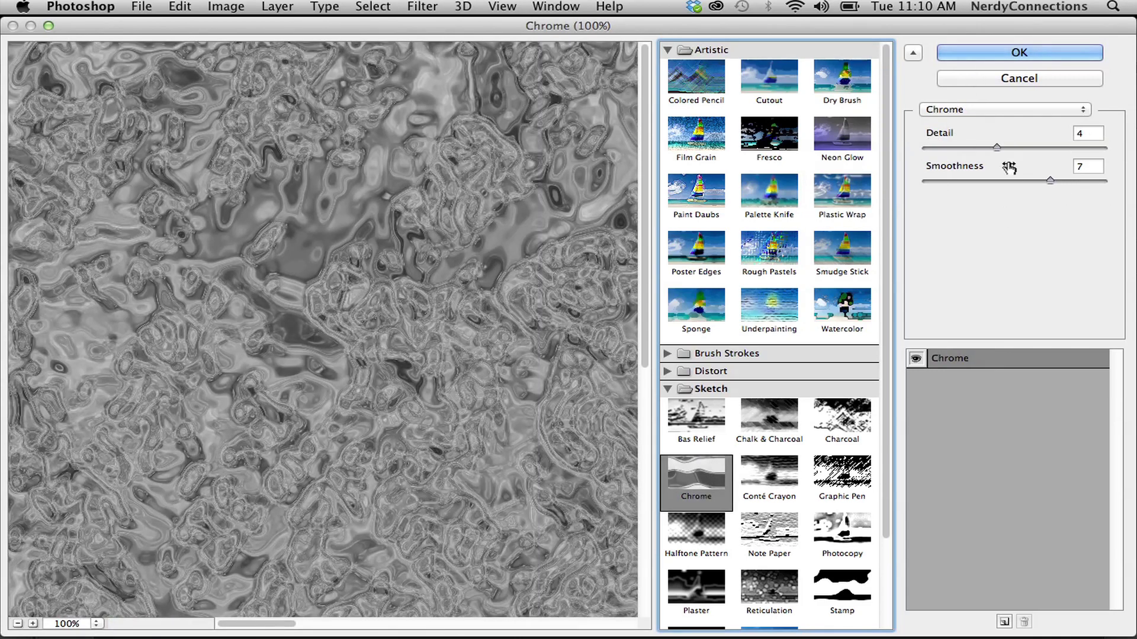
{"action": "left_click_drag", "start_coordinate": [997, 147], "coordinate": [962, 148]}
{"action": "left_click_drag", "start_coordinate": [1049, 180], "coordinate": [1012, 150]}
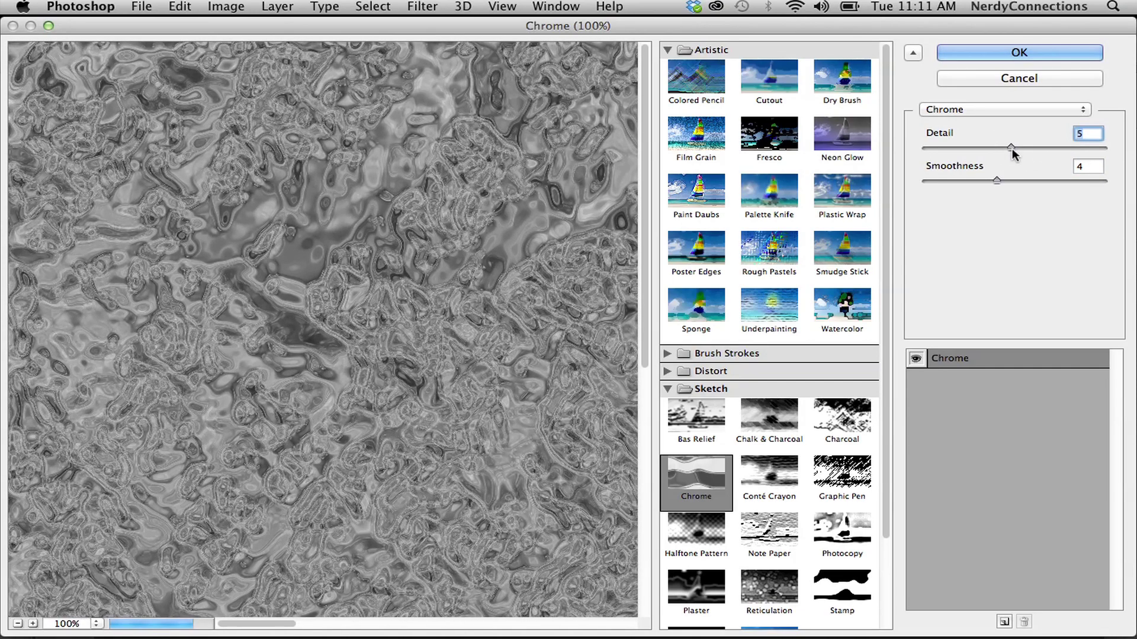
{"action": "left_click", "coordinate": [1037, 54]}
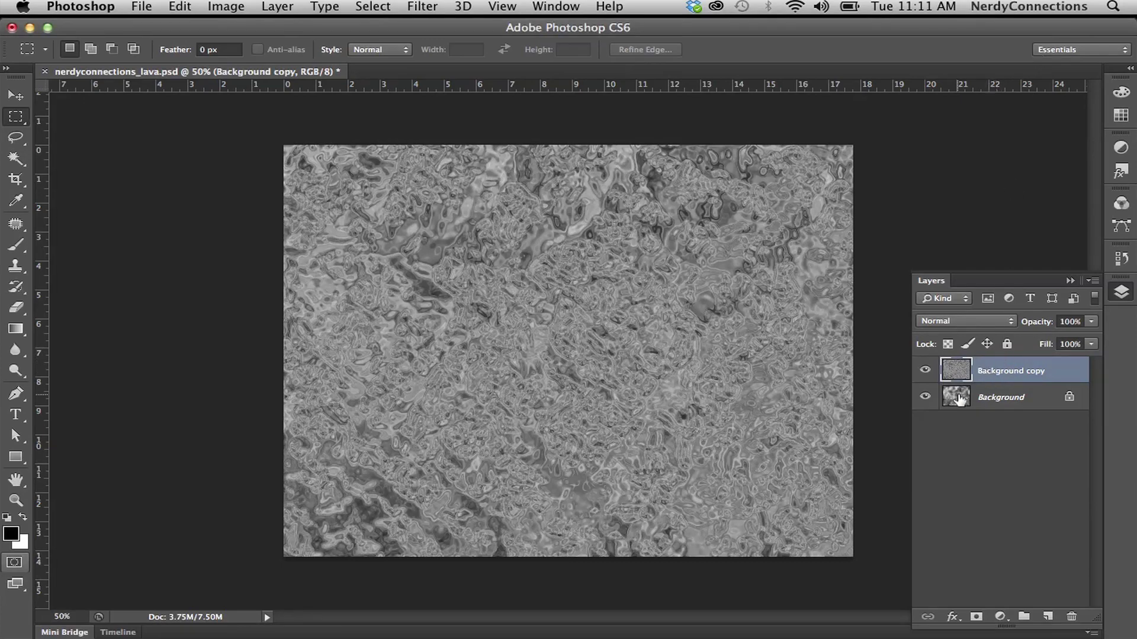
Rename the Background copy layer to 02
{"action": "double_click", "coordinate": [1000, 370]}
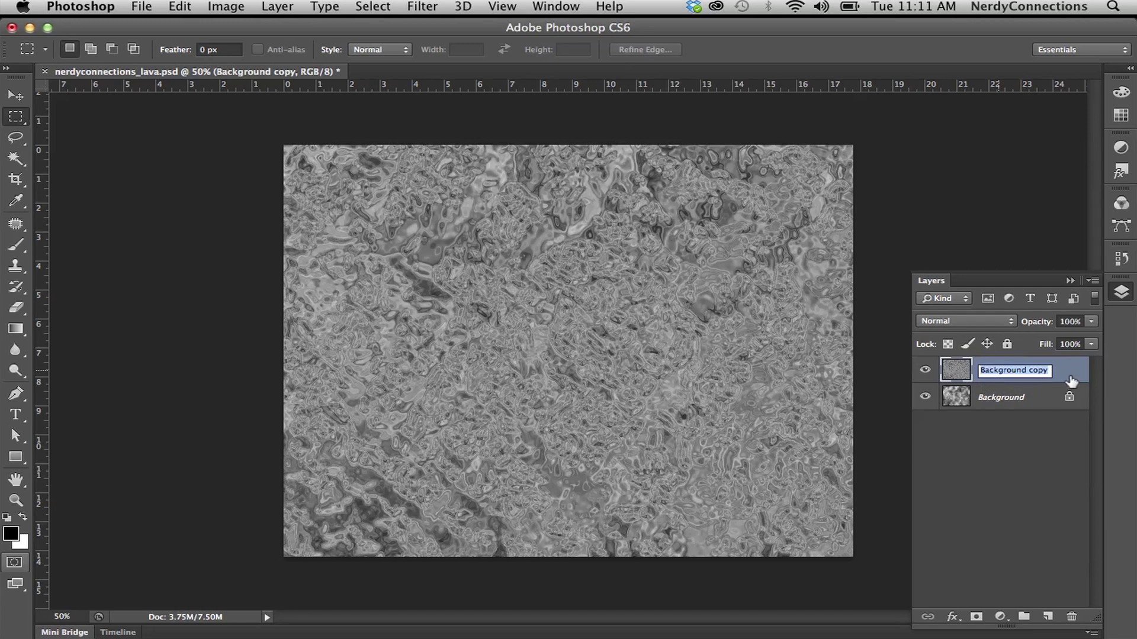
{"action": "type", "text": "02"}
{"action": "key", "text": "Return"}
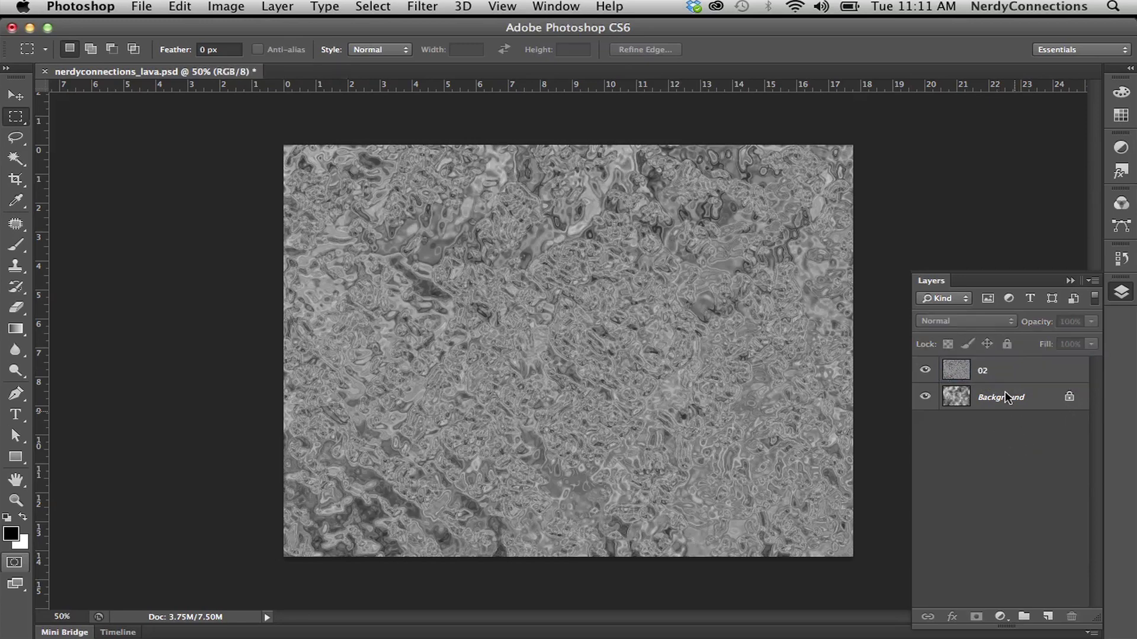
Convert the locked Background into a normal layer named 01
{"action": "double_click", "coordinate": [991, 396]}
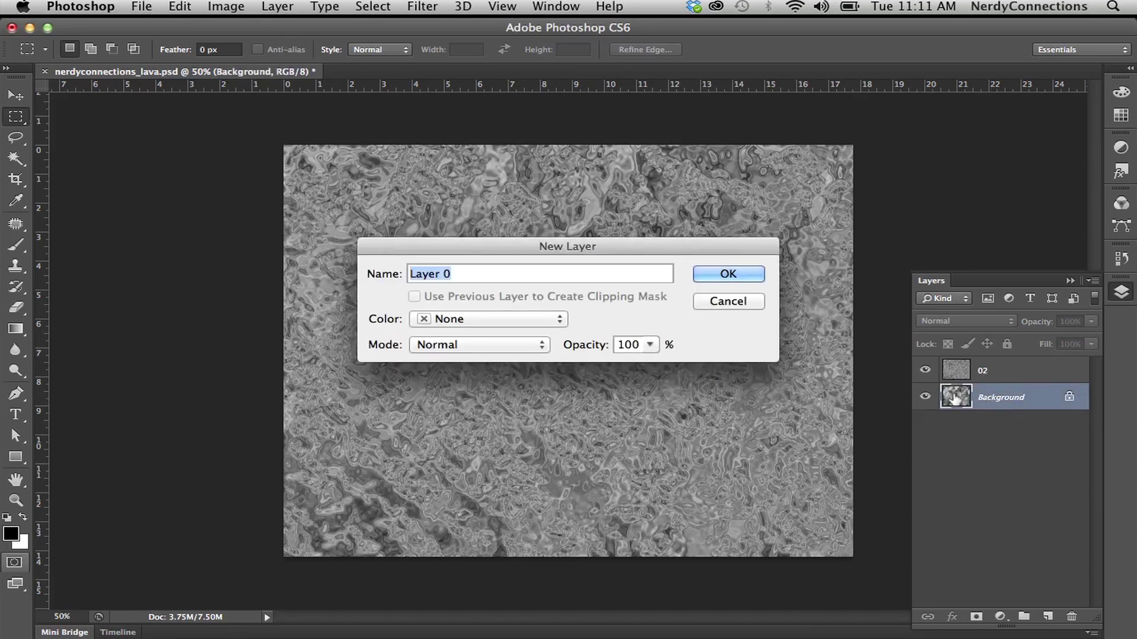
{"action": "type", "text": "01"}
{"action": "key", "text": "Return"}
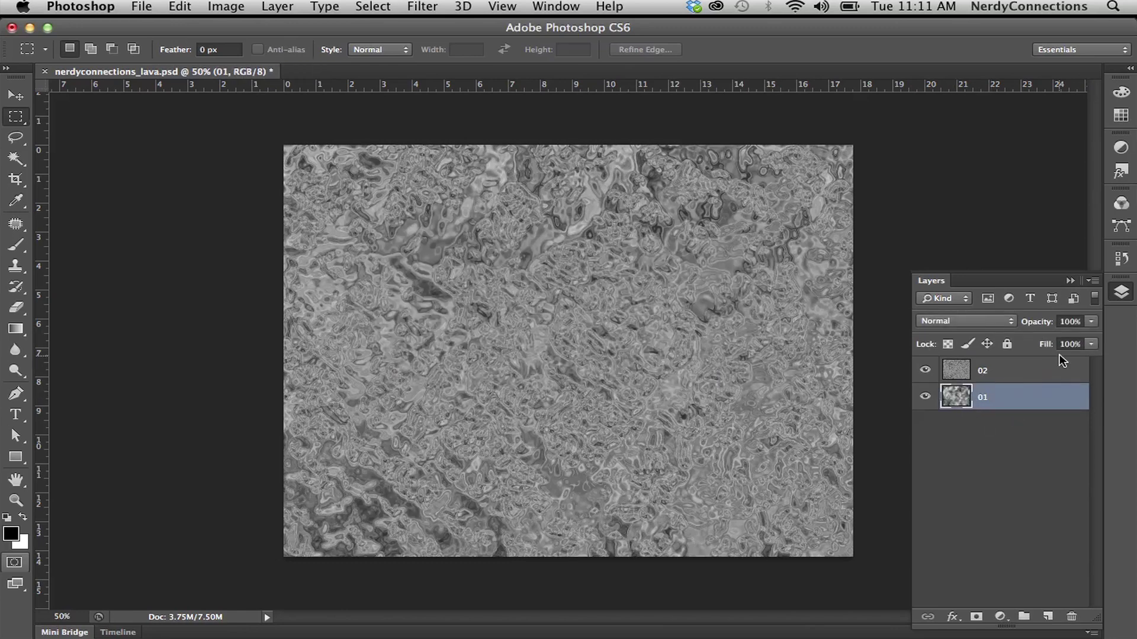
Select layer 02 and bring up the fill and adjustment layer menu
{"action": "left_click", "coordinate": [1004, 371]}
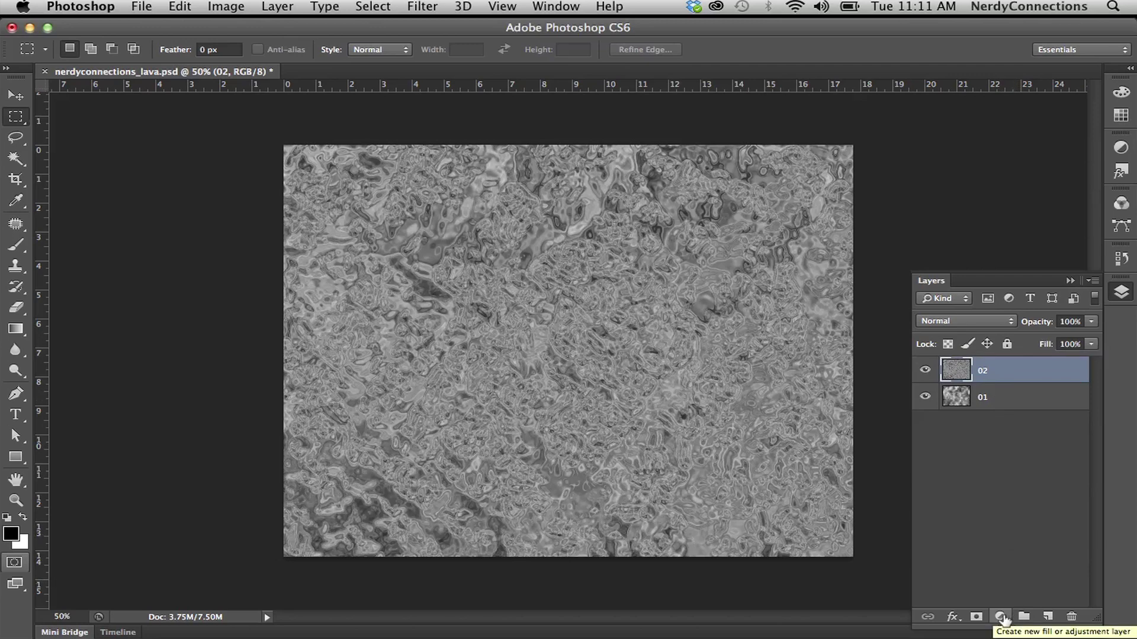
{"action": "left_click", "coordinate": [1000, 618]}
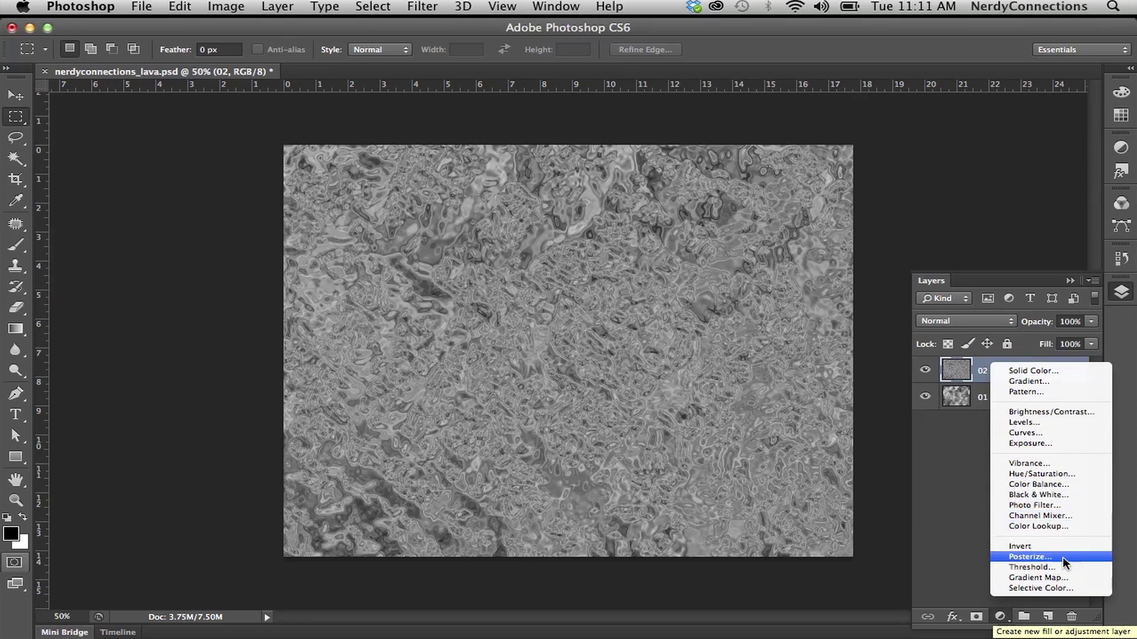
Add a Hue/Saturation adjustment layer and trial hue and saturation values, entering Hue 25
{"action": "left_click", "coordinate": [1065, 467]}
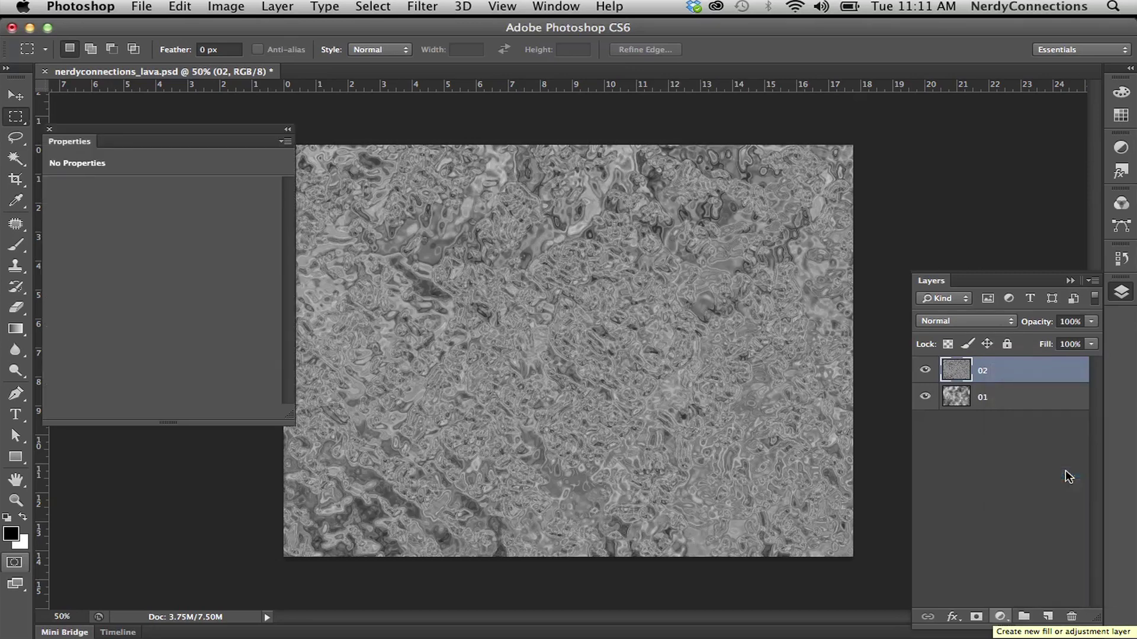
{"action": "left_click_drag", "start_coordinate": [220, 132], "coordinate": [277, 166]}
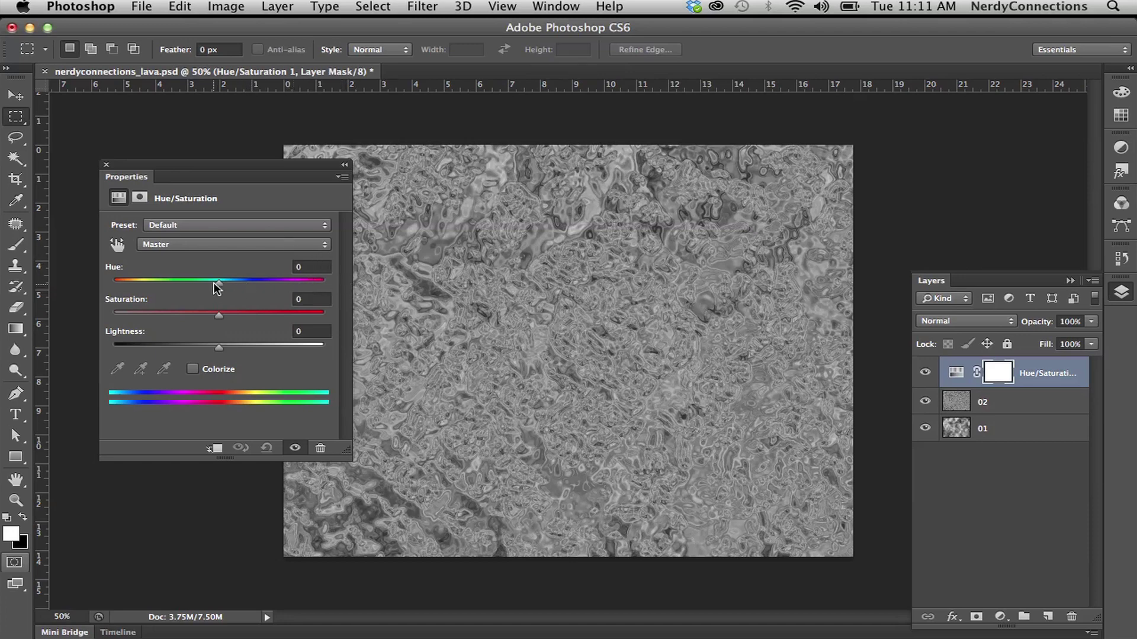
{"action": "left_click_drag", "start_coordinate": [220, 287], "coordinate": [278, 286]}
{"action": "left_click_drag", "start_coordinate": [218, 315], "coordinate": [267, 321]}
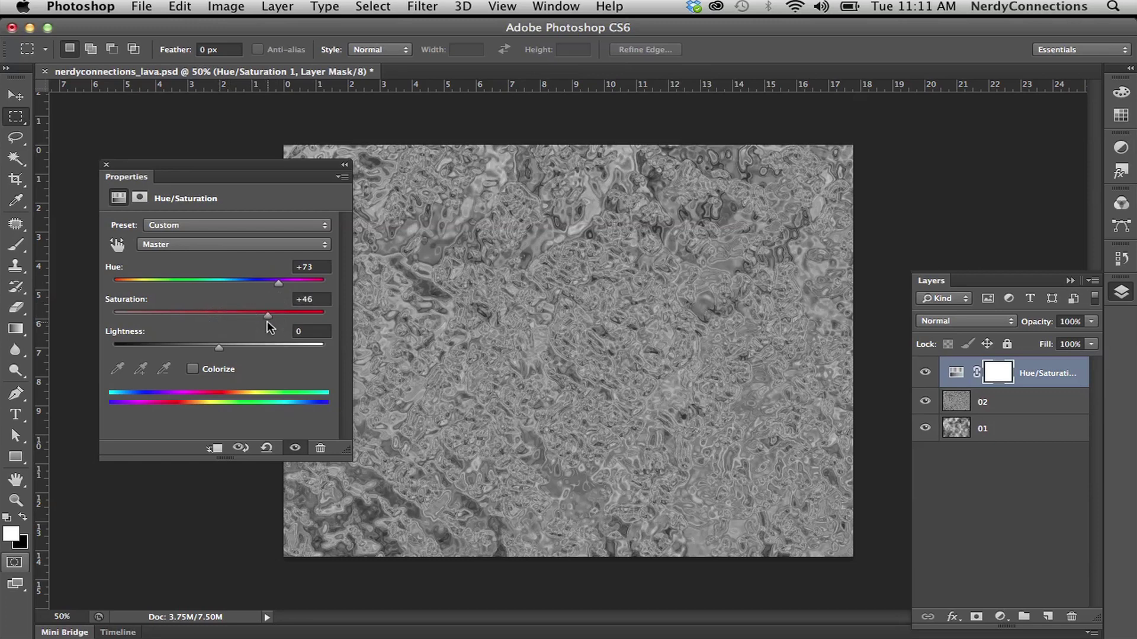
{"action": "left_click", "coordinate": [317, 267]}
{"action": "type", "text": "25"}
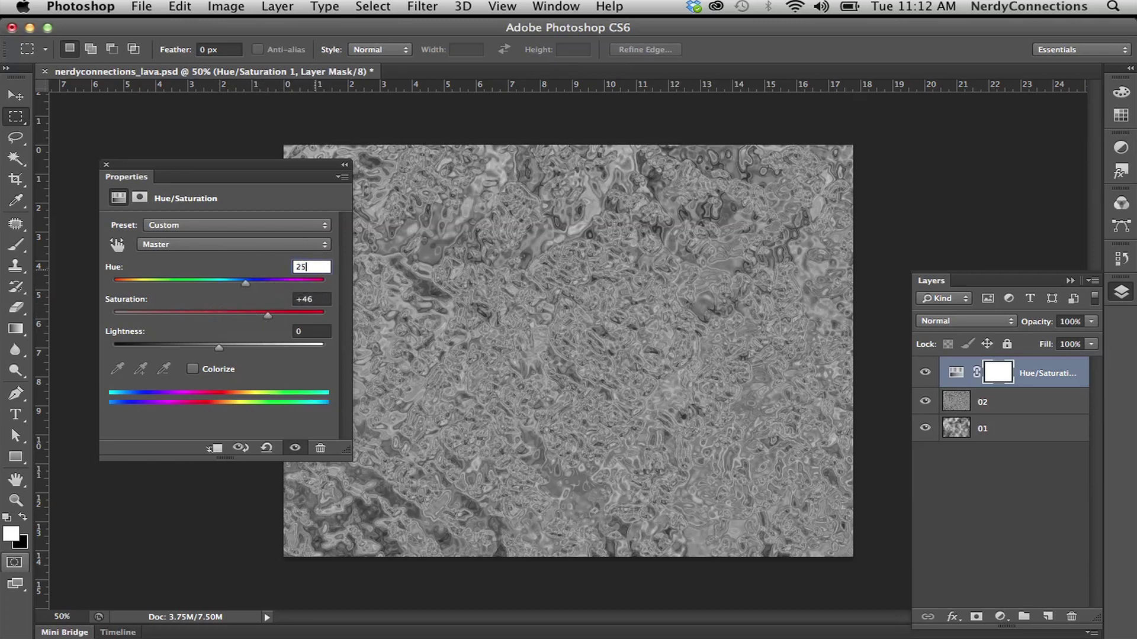
{"action": "left_click", "coordinate": [314, 303]}
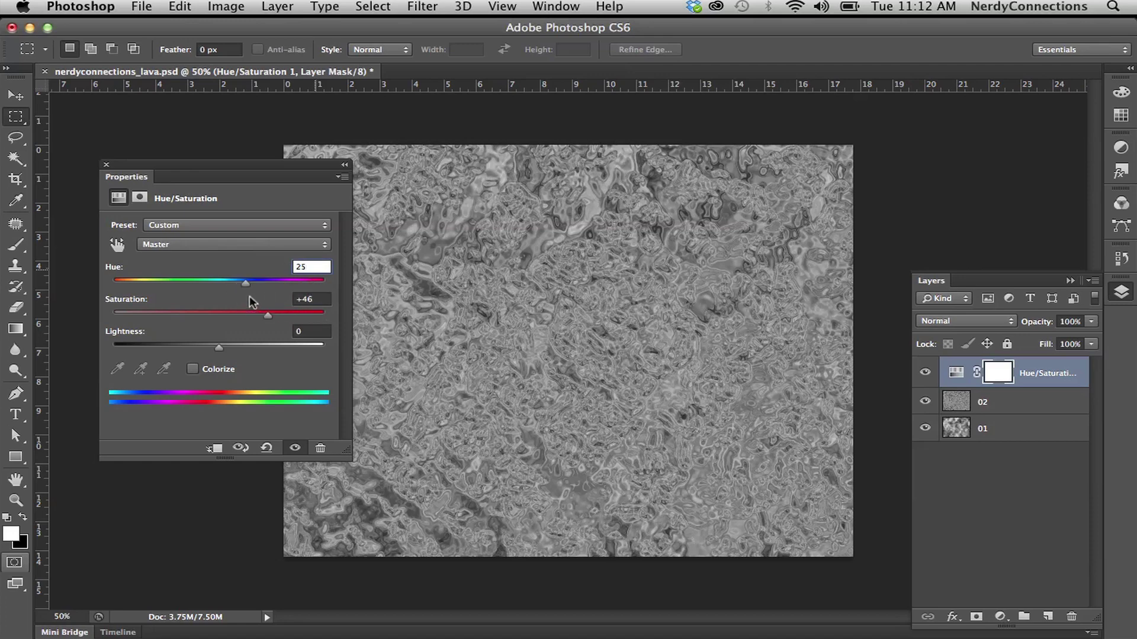
{"action": "left_click", "coordinate": [315, 299]}
{"action": "left_click", "coordinate": [283, 296]}
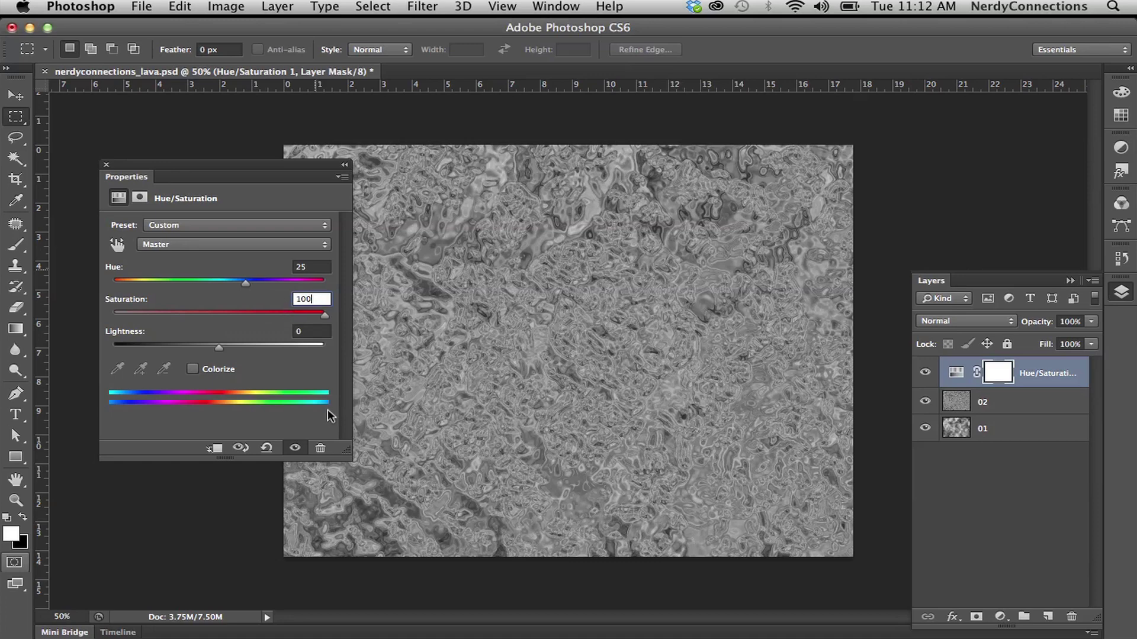
Turn on Colorize, set Saturation to 100 and Hue to 25 for an orange tint
{"action": "left_click", "coordinate": [195, 371]}
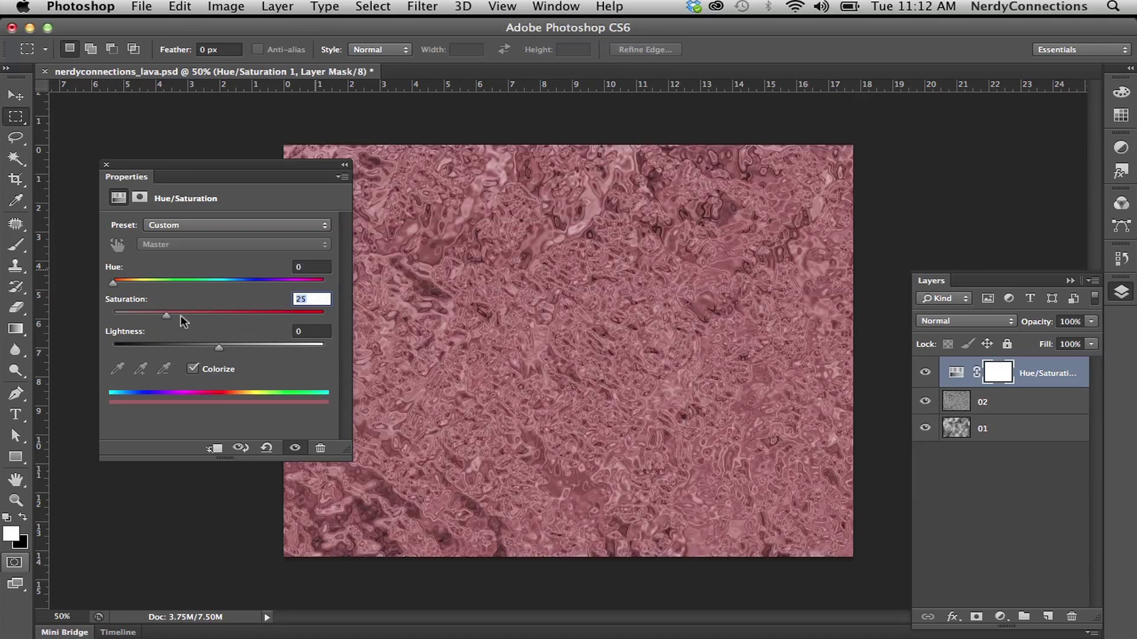
{"action": "left_click_drag", "start_coordinate": [167, 314], "coordinate": [341, 319]}
{"action": "left_click_drag", "start_coordinate": [127, 288], "coordinate": [233, 293]}
{"action": "left_click", "coordinate": [311, 266]}
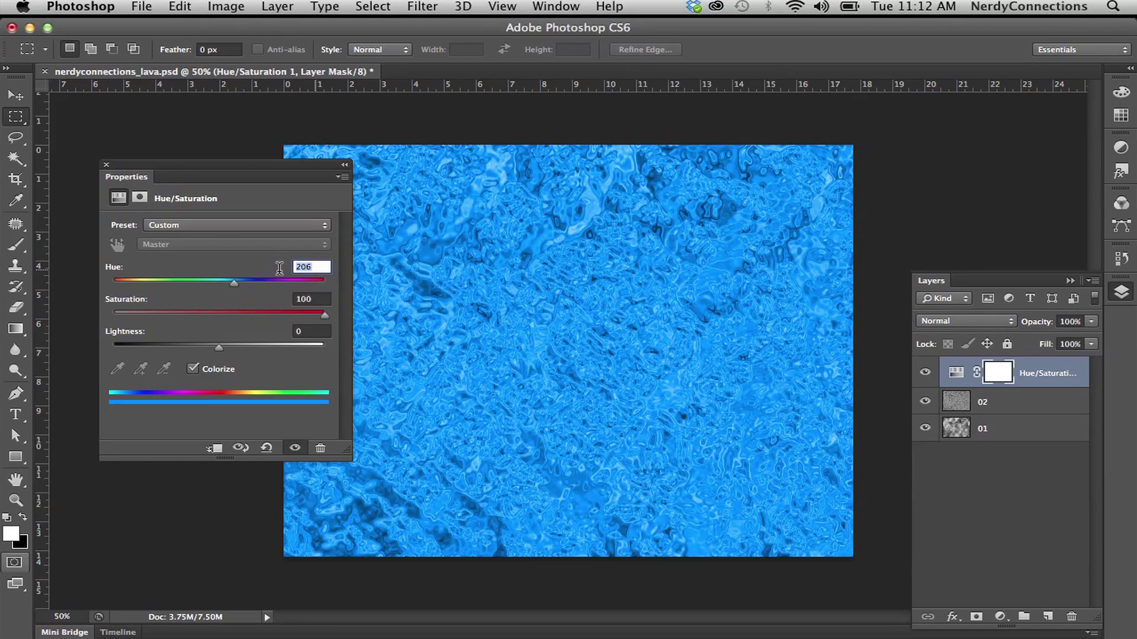
{"action": "type", "text": "25"}
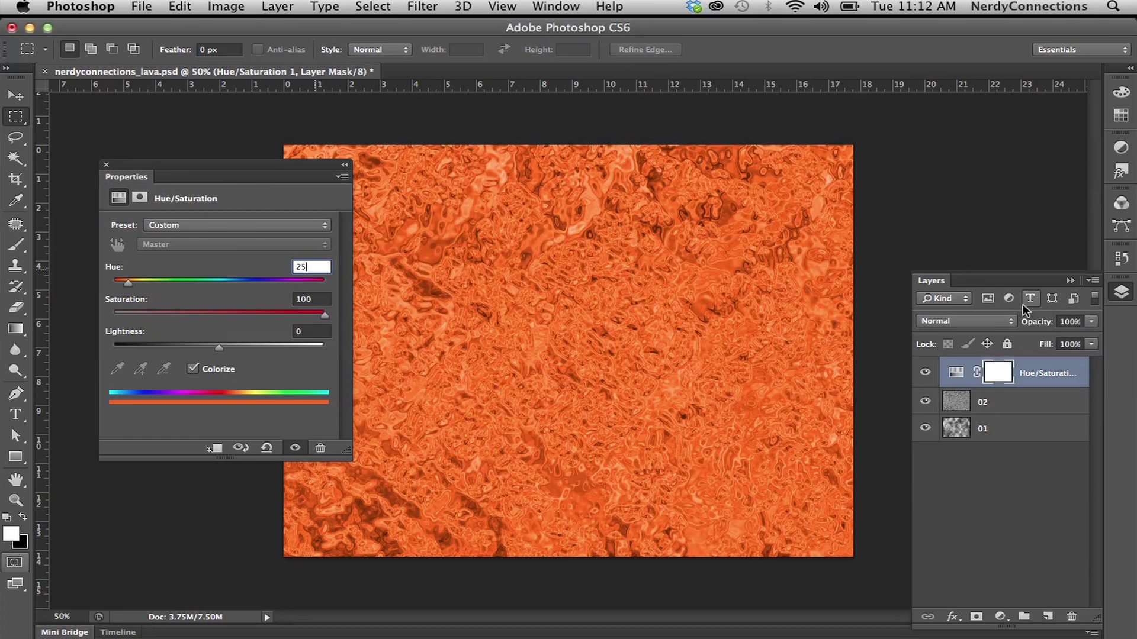
Deselect the Hue/Saturation layer and add a new empty Layer 1 at the top
{"action": "left_click", "coordinate": [1006, 540]}
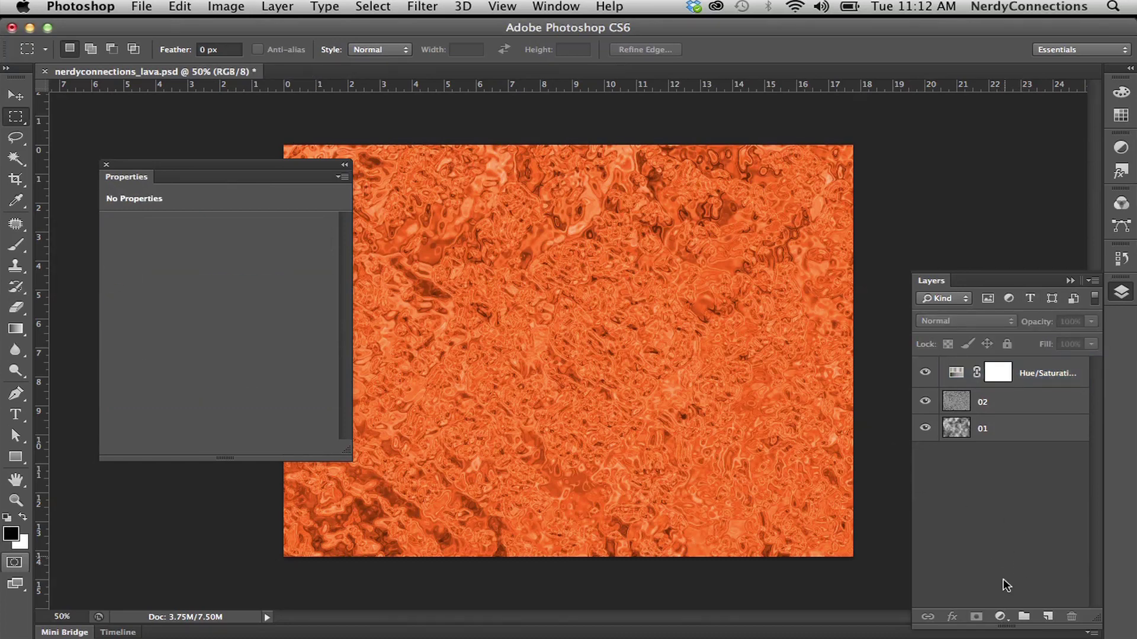
{"action": "left_click", "coordinate": [1047, 618]}
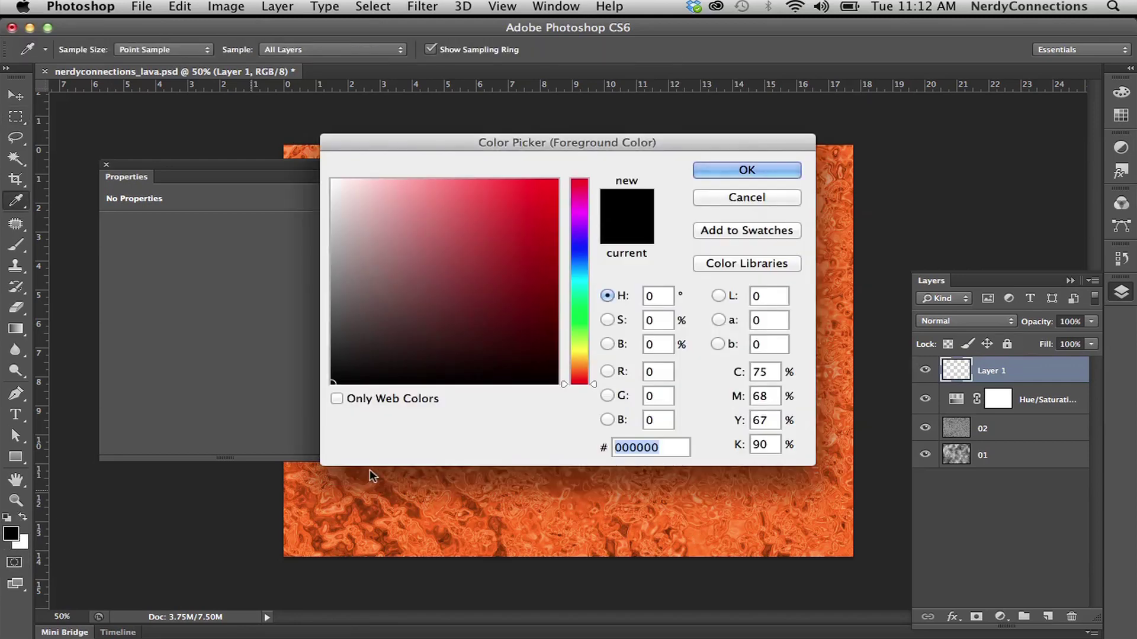
Set the foreground colour to bright yellow, CMYK 0/0/100/0
{"action": "left_click", "coordinate": [762, 372]}
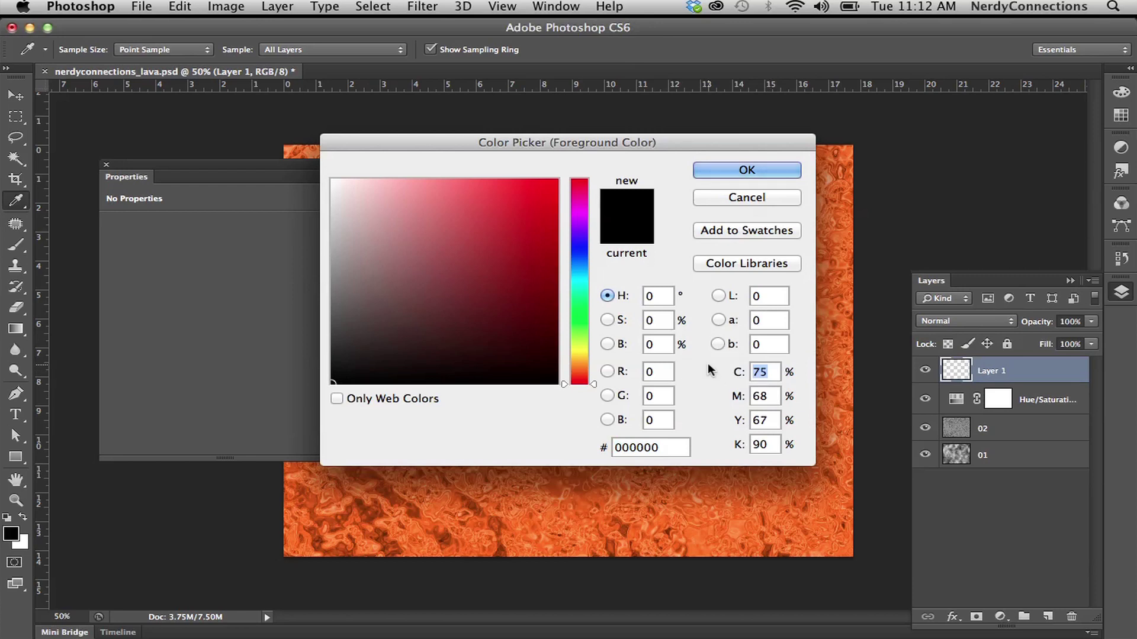
{"action": "type", "text": "0"}
{"action": "left_click", "coordinate": [738, 397]}
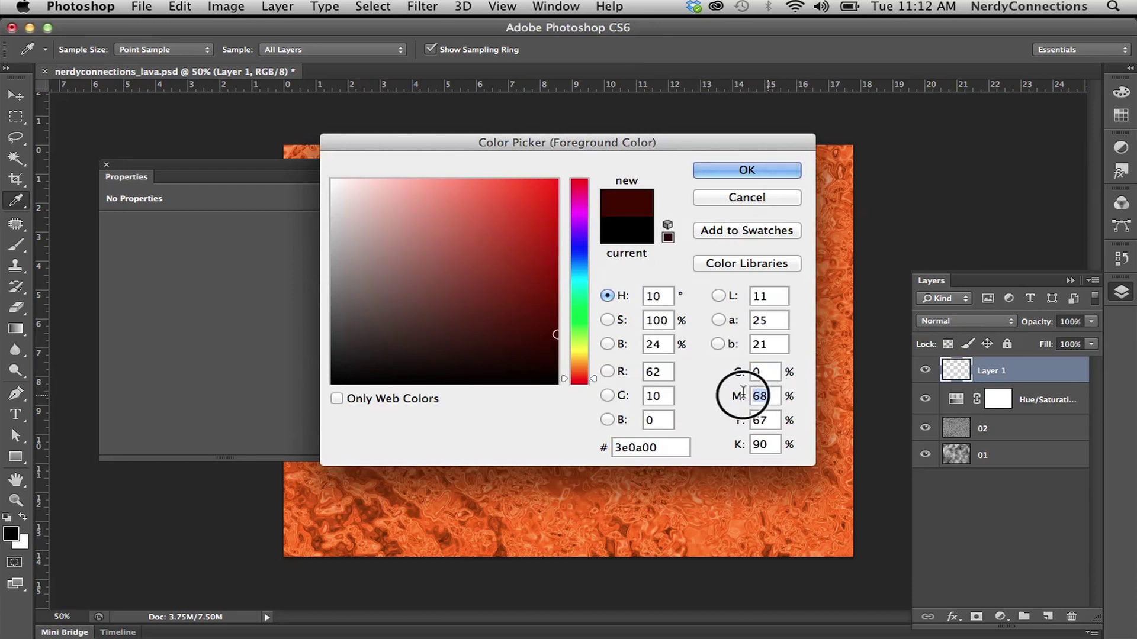
{"action": "type", "text": "0"}
{"action": "left_click", "coordinate": [738, 420]}
{"action": "type", "text": "100"}
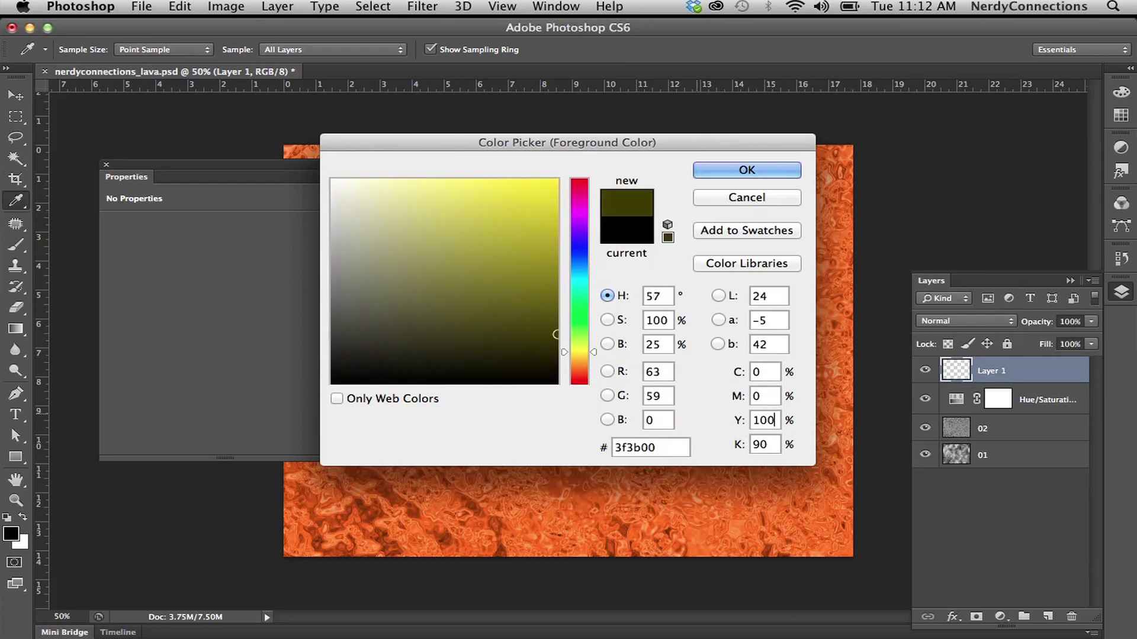
{"action": "left_click", "coordinate": [738, 445]}
{"action": "type", "text": "0"}
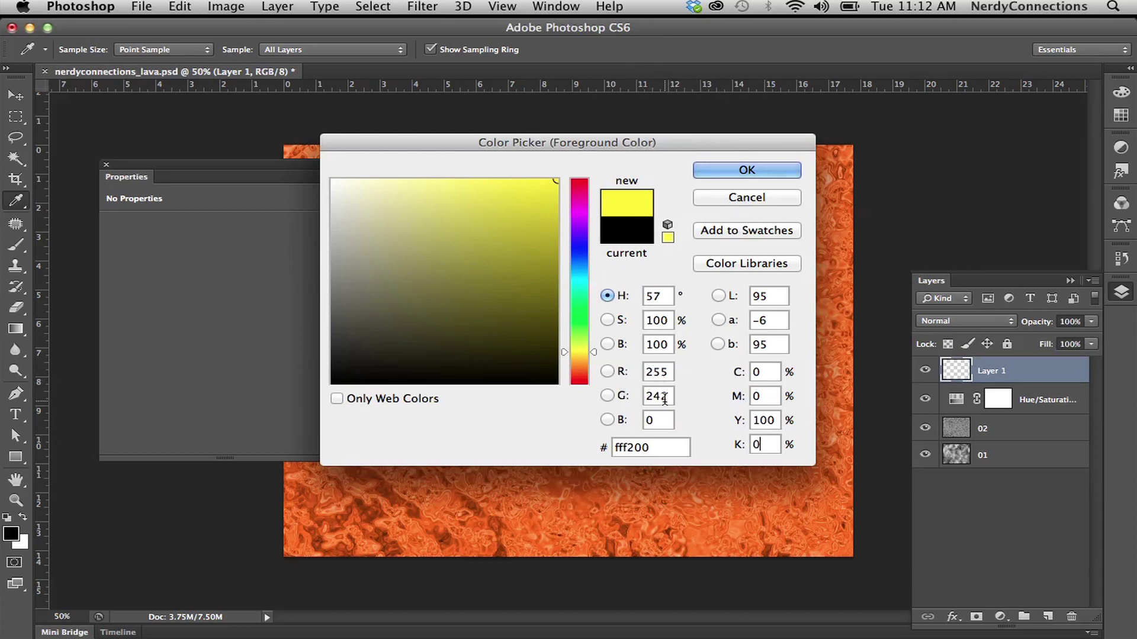
{"action": "left_click", "coordinate": [736, 170]}
Swap colours so yellow becomes the background, then make the foreground orange (M 50, Y 100)
{"action": "left_click", "coordinate": [22, 517]}
{"action": "left_click", "coordinate": [12, 531]}
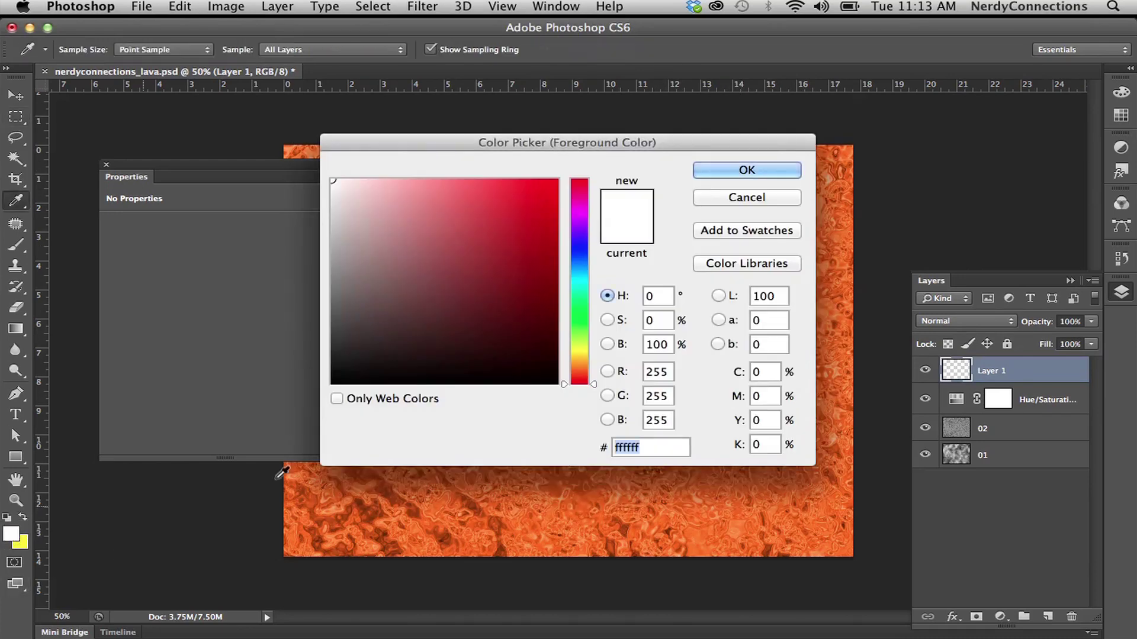
{"action": "left_click", "coordinate": [760, 371]}
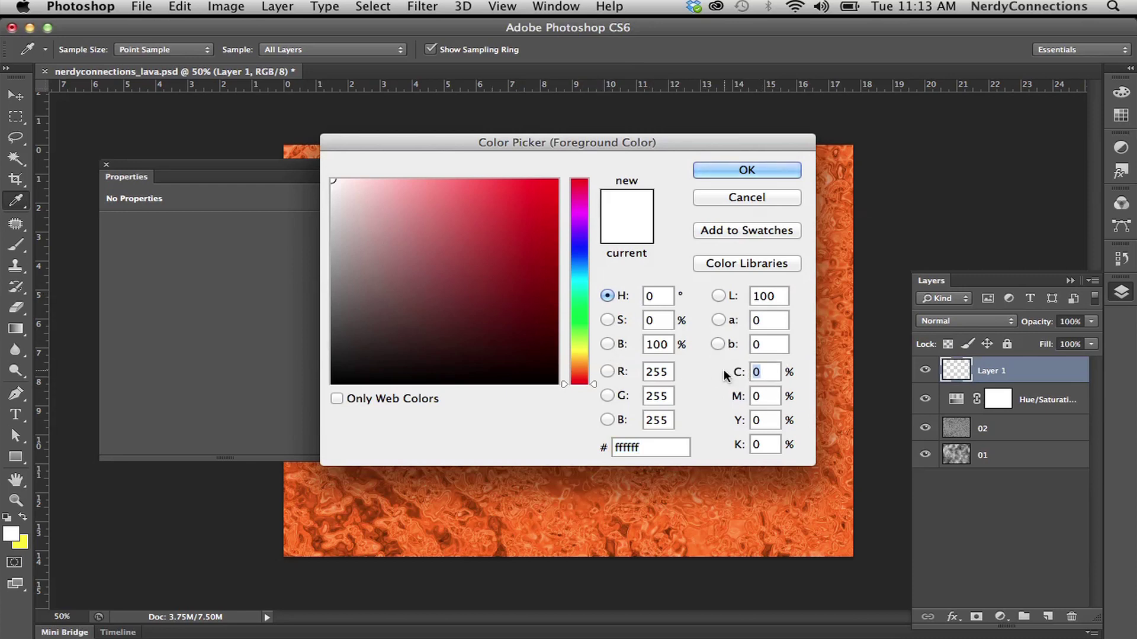
{"action": "left_click", "coordinate": [758, 396]}
{"action": "type", "text": "50"}
{"action": "left_click", "coordinate": [759, 420]}
{"action": "type", "text": "100"}
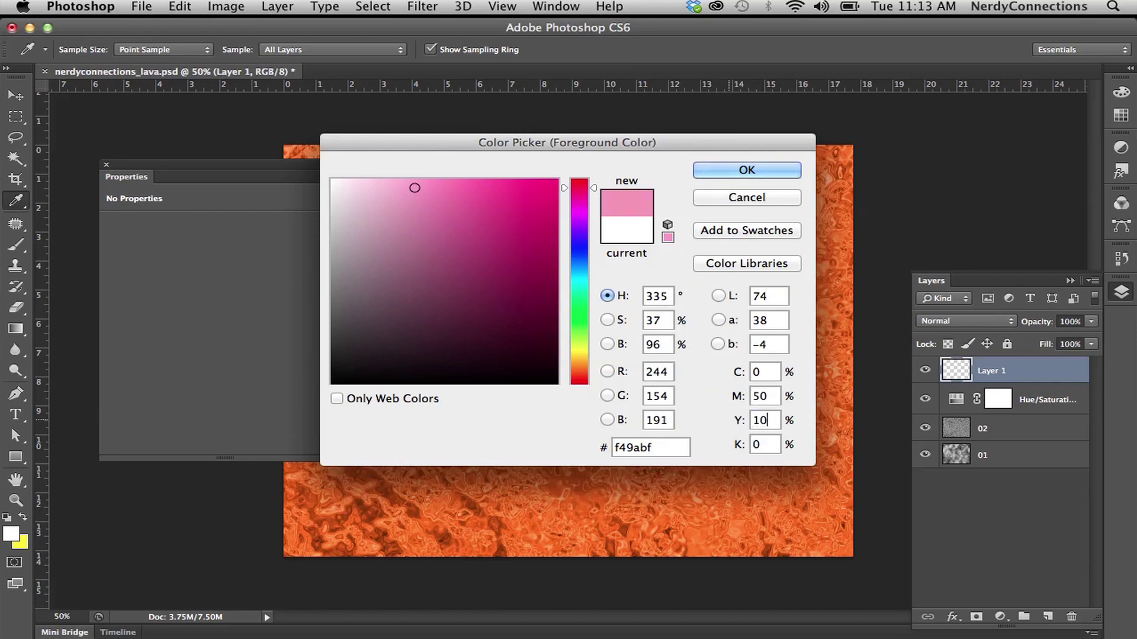
{"action": "left_click", "coordinate": [727, 172]}
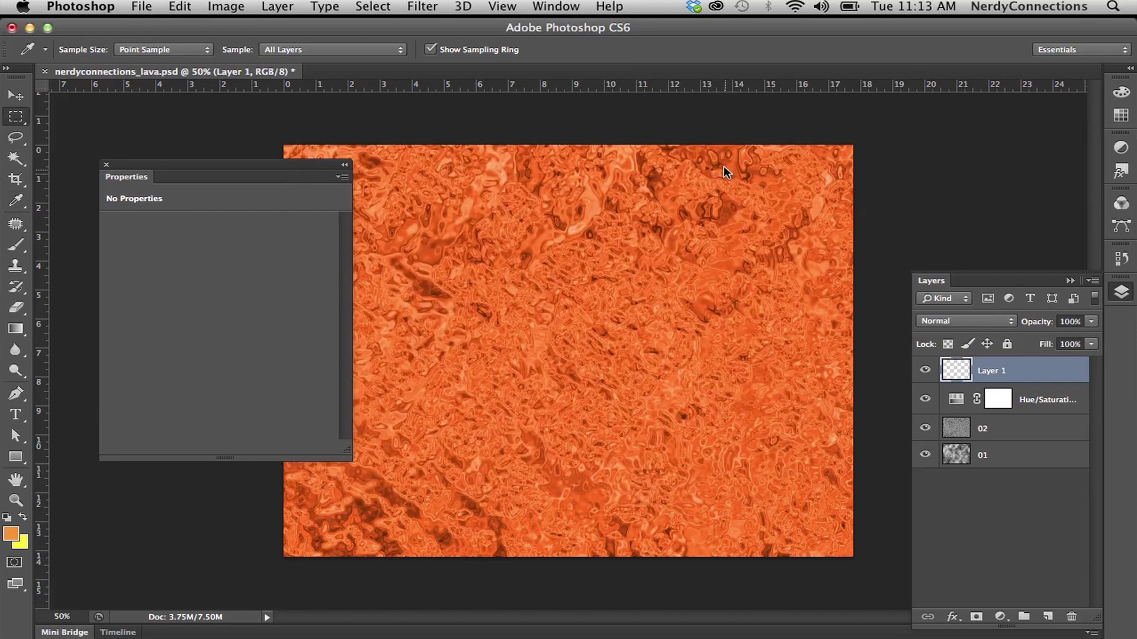
Rename the empty Layer 1 to 'clouds'
{"action": "key", "text": "m"}
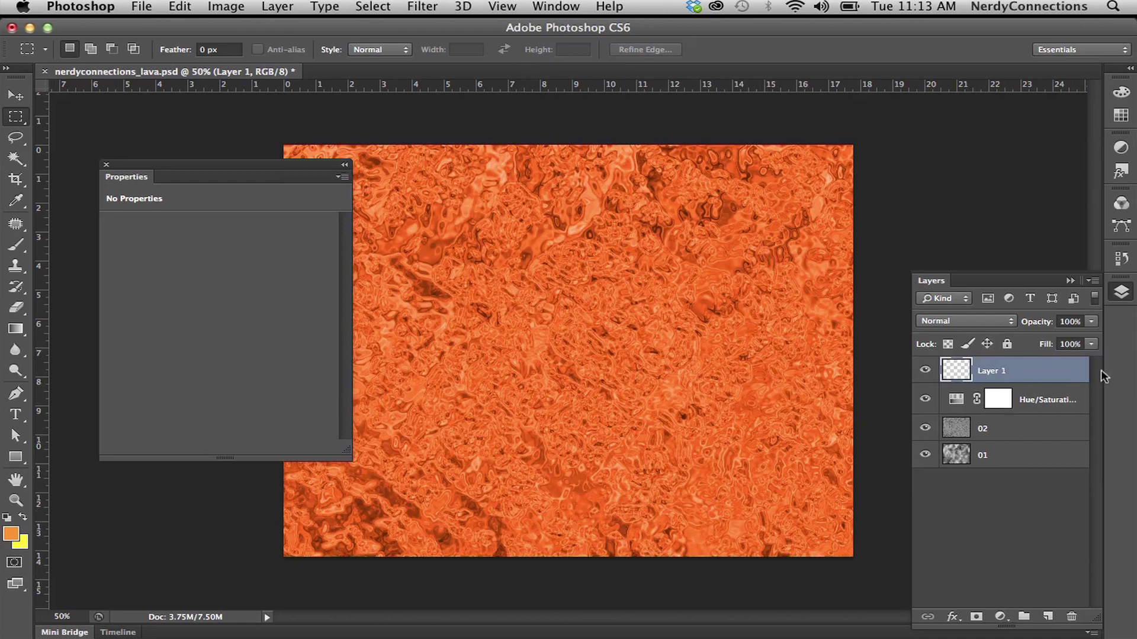
{"action": "double_click", "coordinate": [984, 371]}
{"action": "type", "text": "clouds"}
{"action": "key", "text": "Return"}
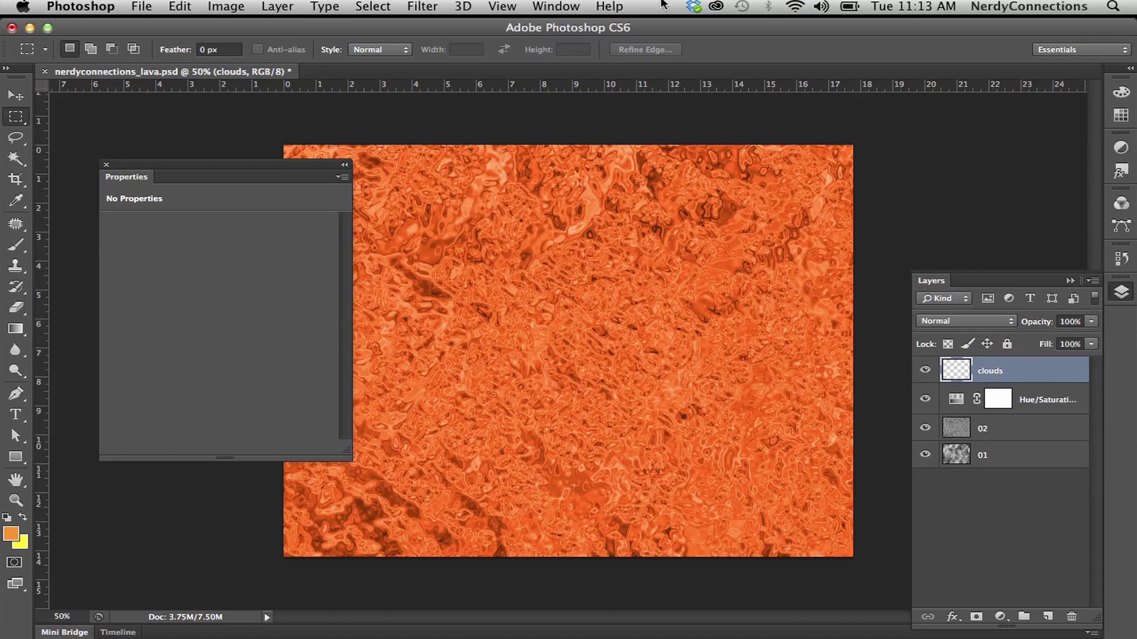
{"action": "left_click", "coordinate": [433, 5]}
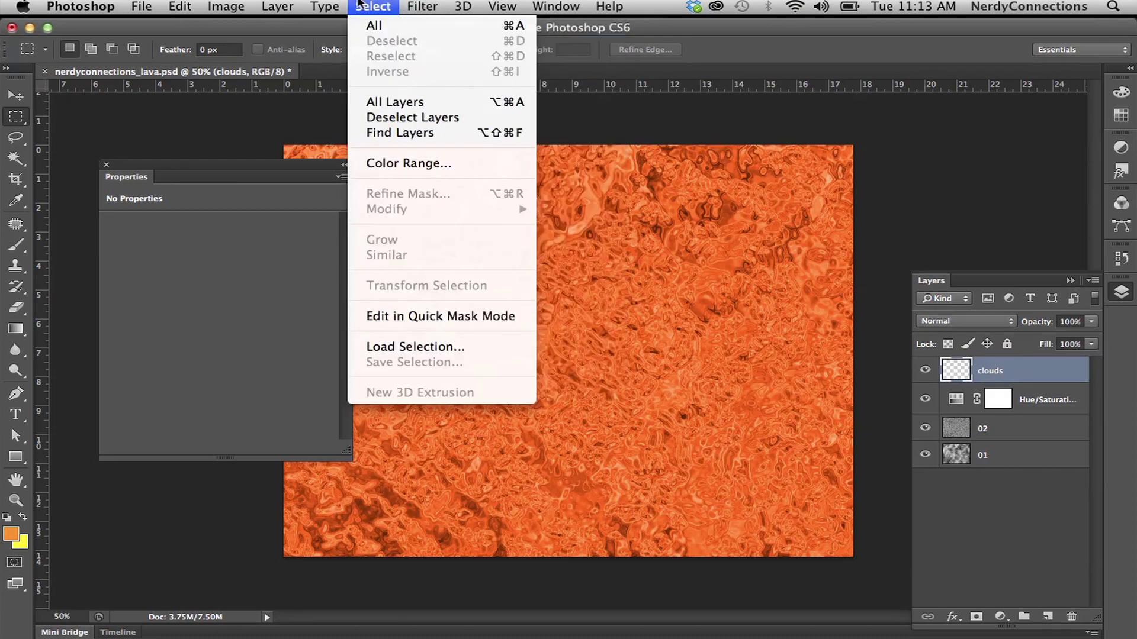
Apply Filter > Render > Clouds to the clouds layer using the orange and yellow colours
{"action": "mouse_move", "coordinate": [449, 193]}
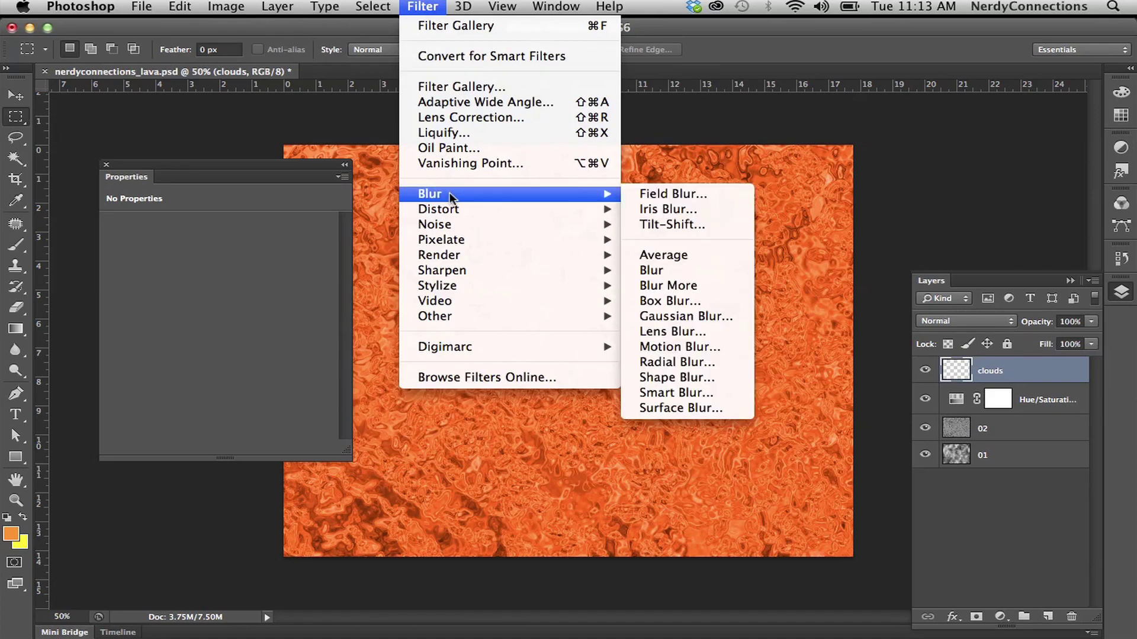
{"action": "mouse_move", "coordinate": [319, 4]}
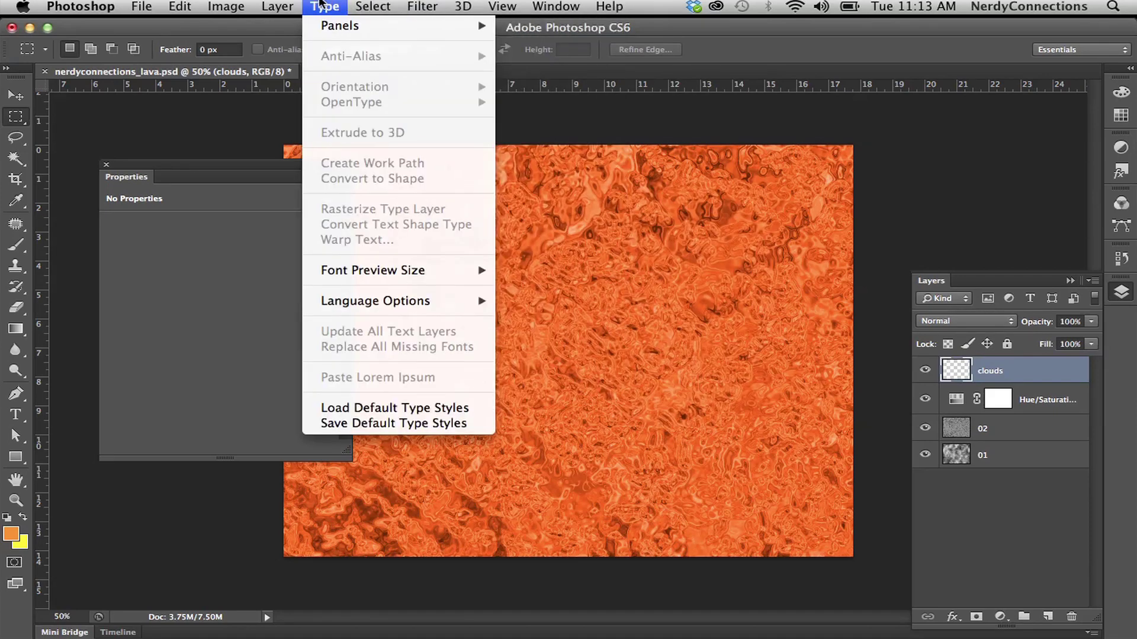
{"action": "mouse_move", "coordinate": [428, 5]}
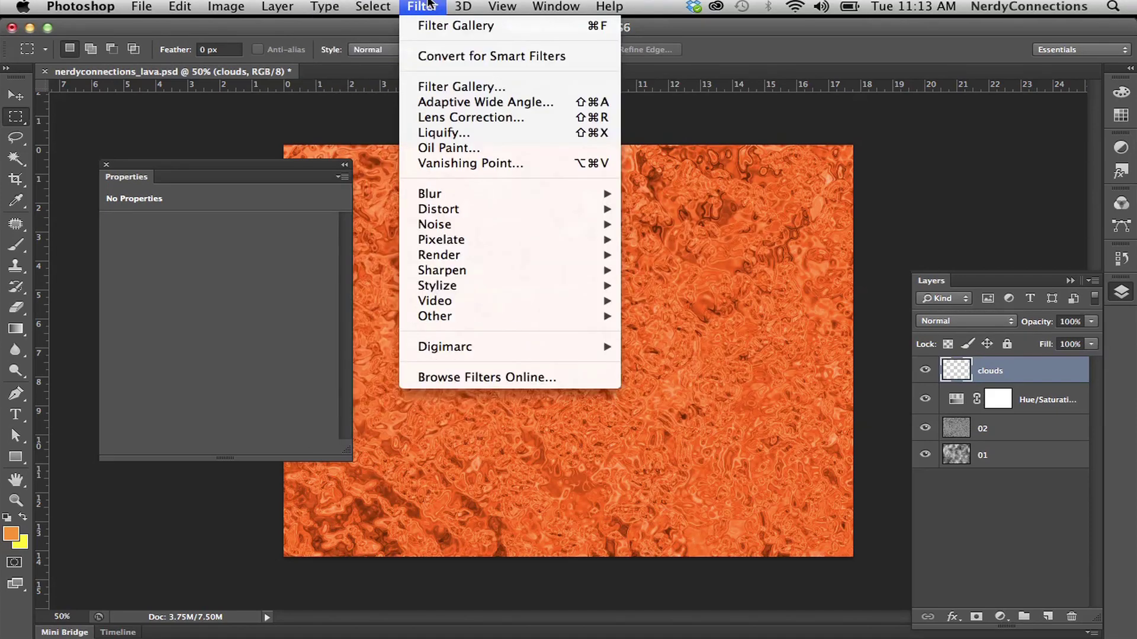
{"action": "mouse_move", "coordinate": [452, 255]}
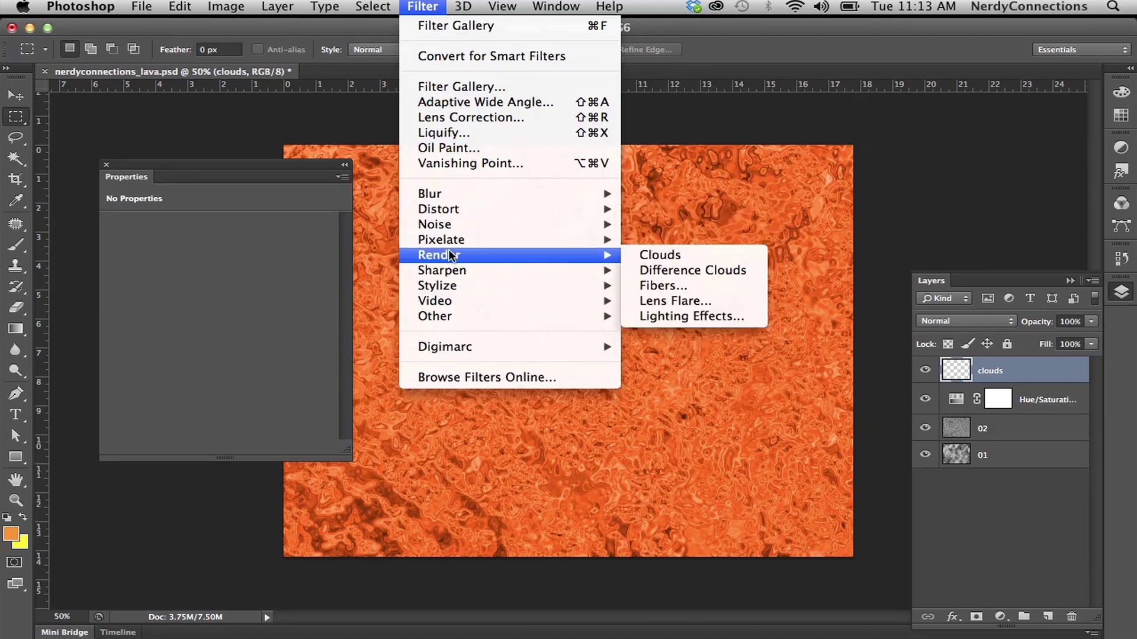
{"action": "left_click", "coordinate": [688, 259]}
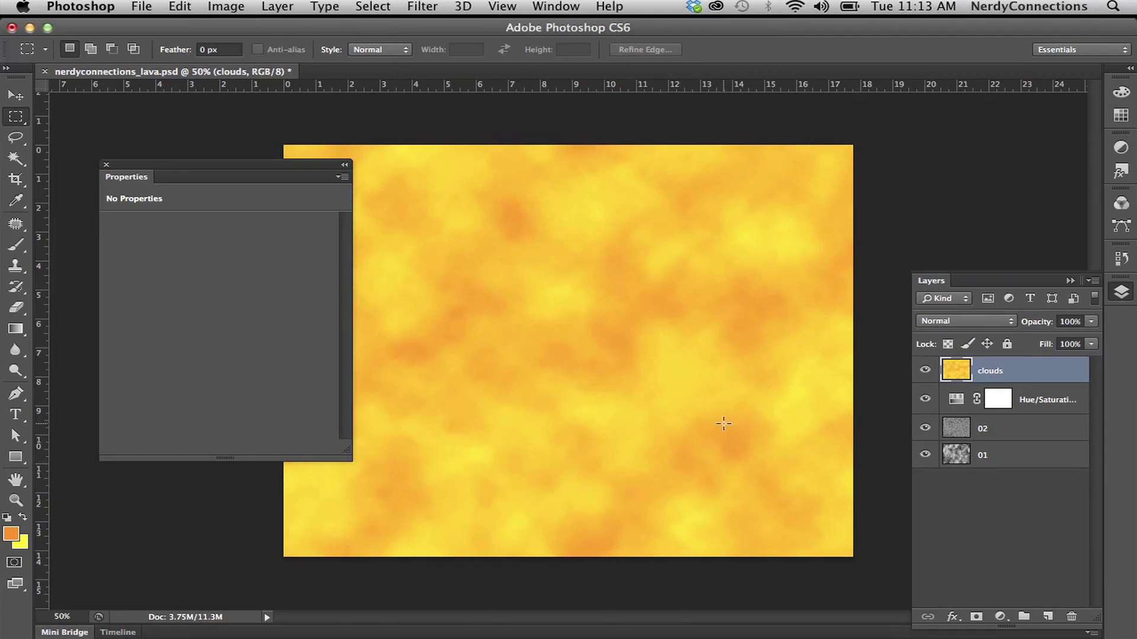
Set the clouds layer to Overlay blending, close the Properties panel, and inspect the lava texture
{"action": "left_click", "coordinate": [976, 328]}
{"action": "left_click", "coordinate": [968, 475]}
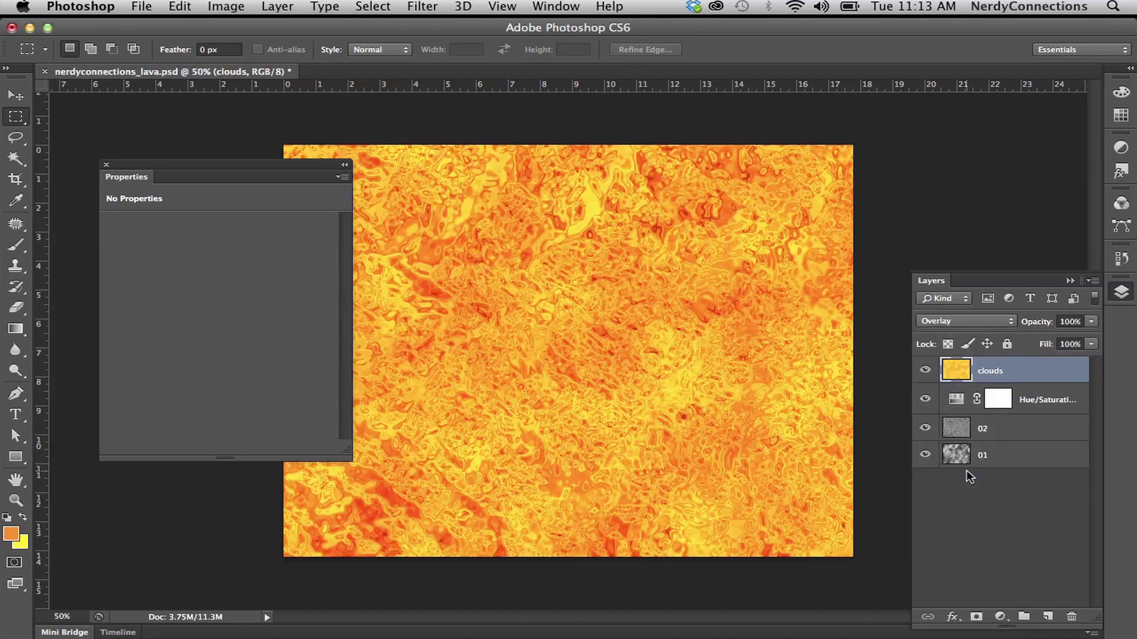
{"action": "left_click", "coordinate": [105, 164]}
{"action": "key", "text": "super+minus"}
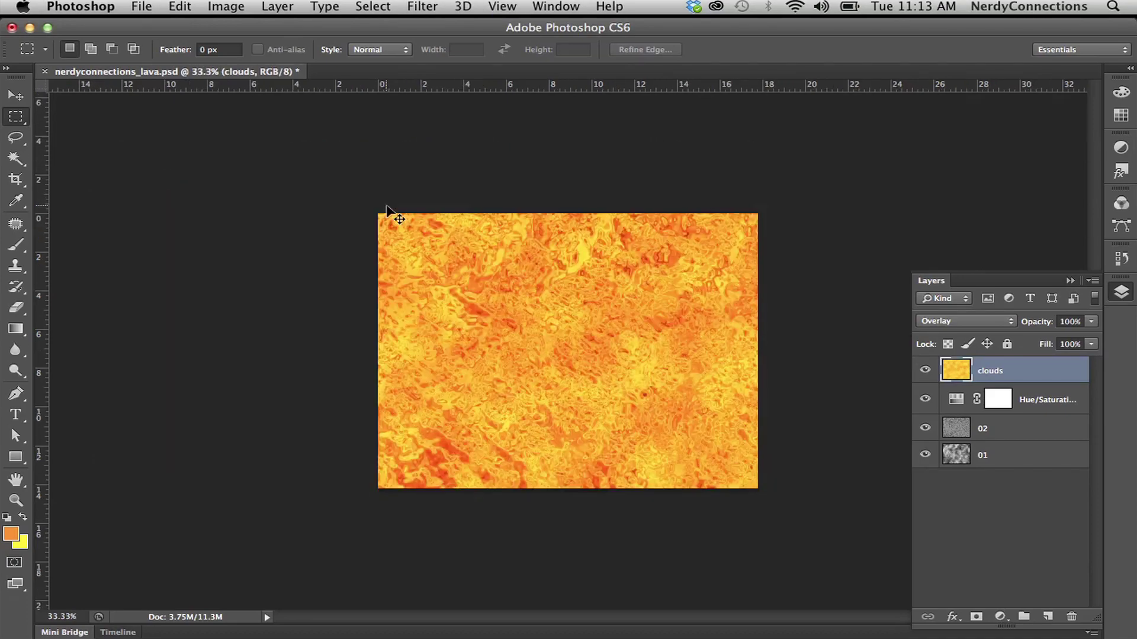
{"action": "key", "text": "super+plus"}
{"action": "key", "text": "super+plus"}
{"action": "key", "text": "super+plus"}
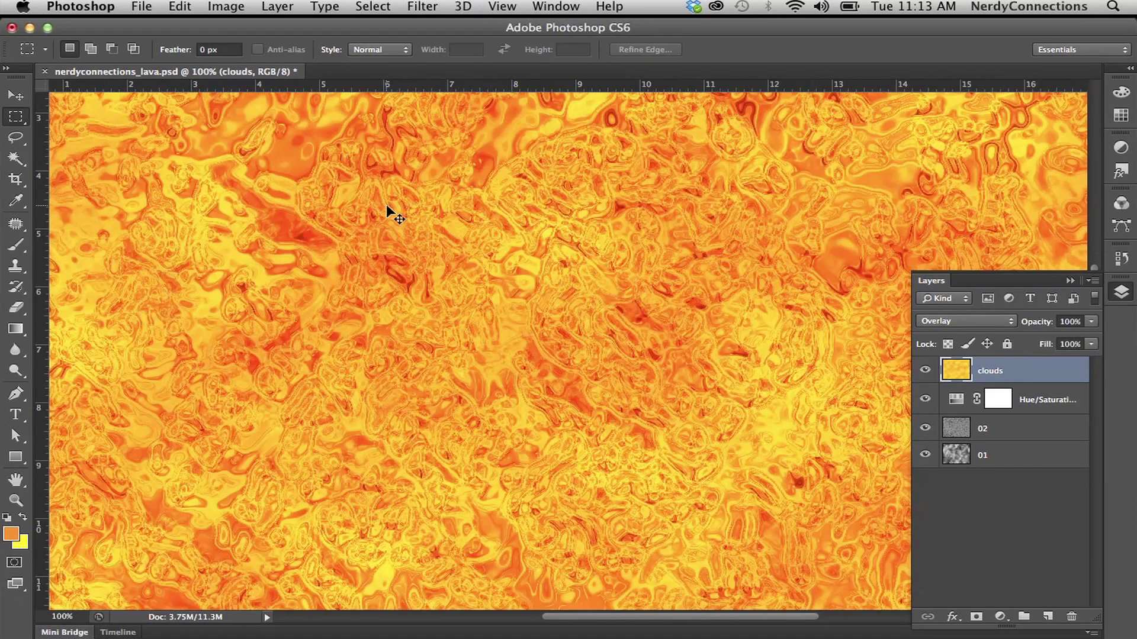
{"action": "key", "text": "super+plus"}
{"action": "key", "text": "super+minus"}
{"action": "key", "text": "super+minus"}
{"action": "key", "text": "super+minus"}
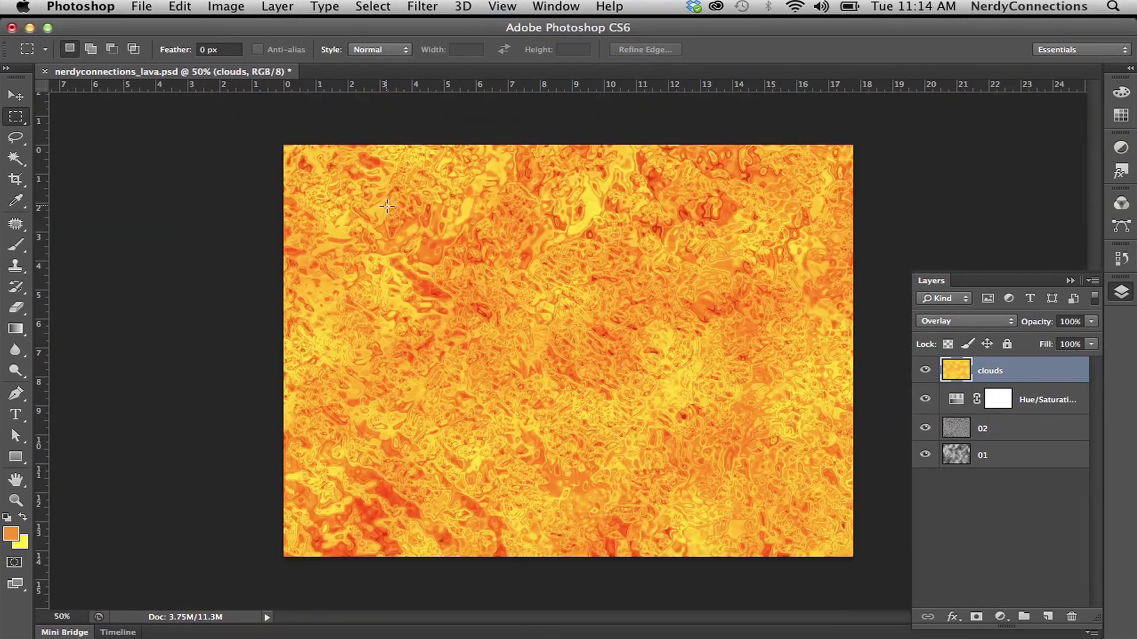